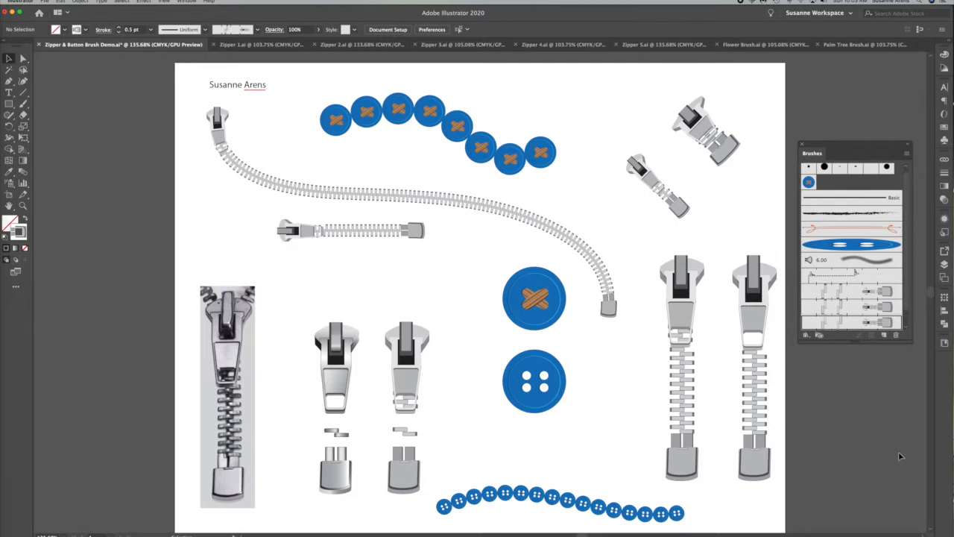
Step: Inspect the long curved zipper's underlying path in Outline view, return to Preview, and deselect it
left_click(293, 192)
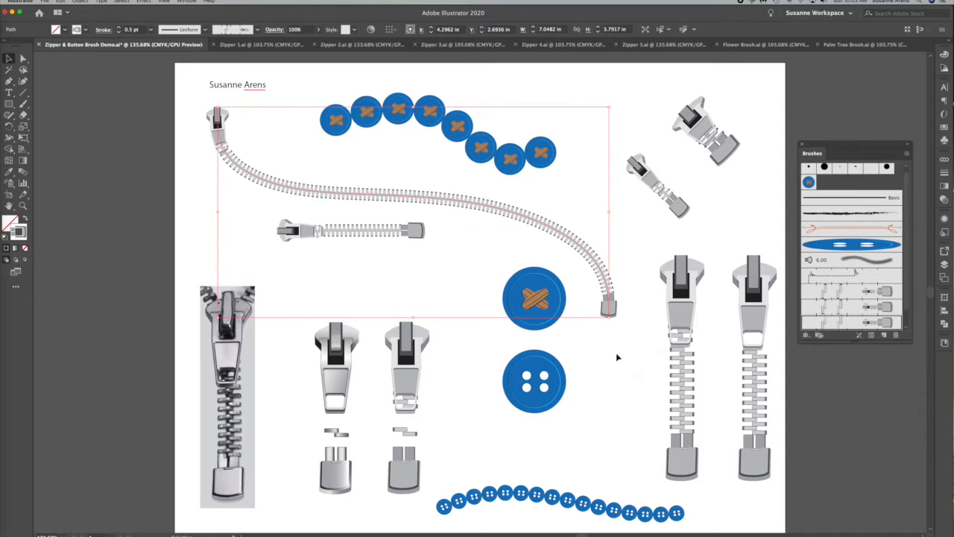
left_click(164, 2)
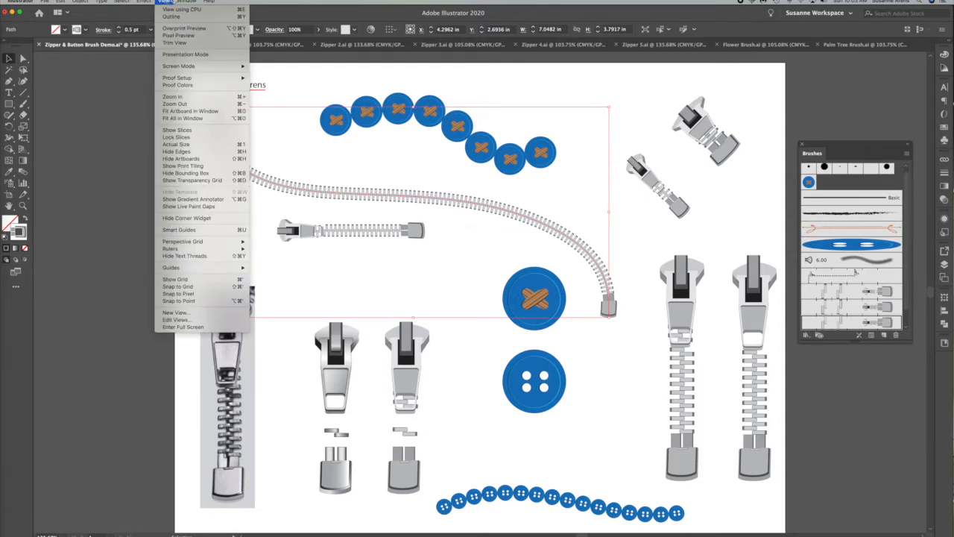
left_click(172, 16)
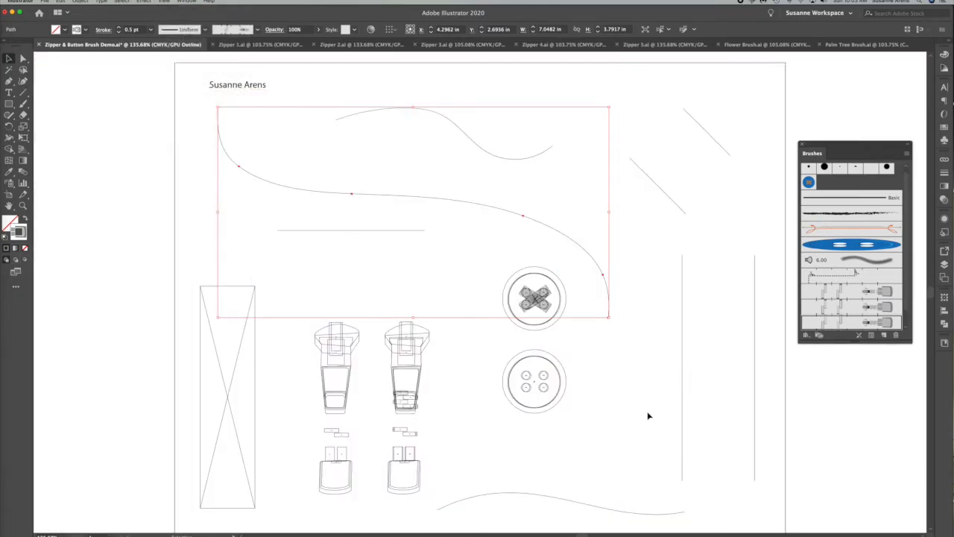
key("super+y")
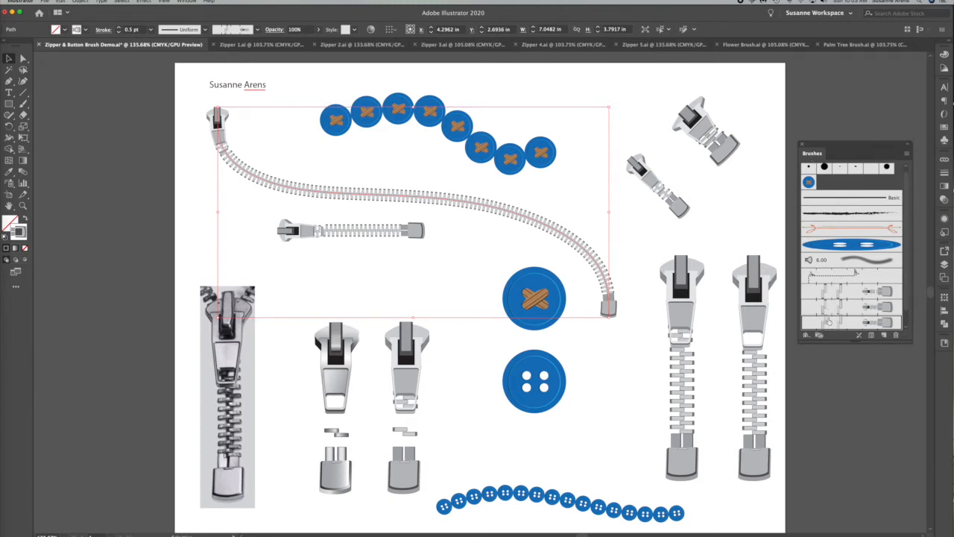
left_click(809, 419)
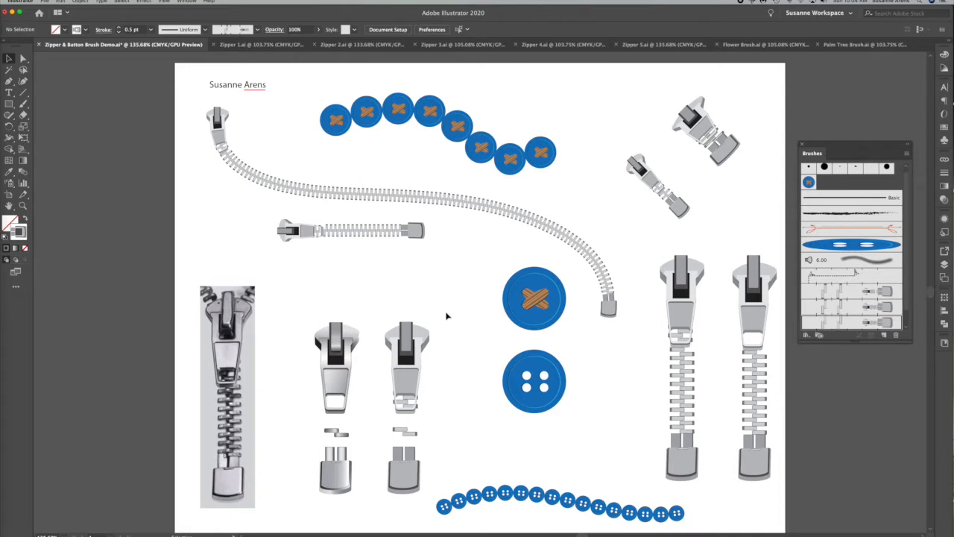
Step: Delete the flat grey zipper pull group to inspect the teeth behind it, and undo the deletion
left_click(411, 349)
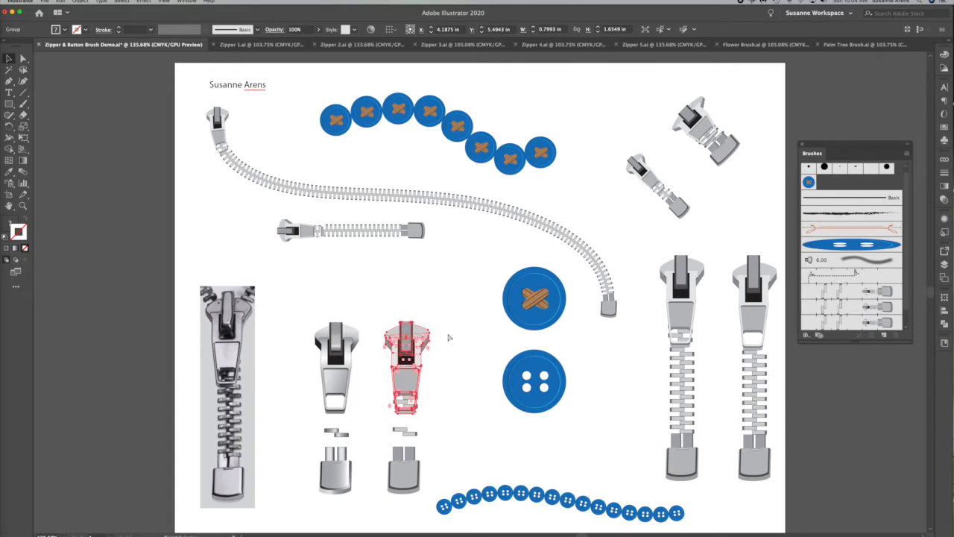
key("Delete")
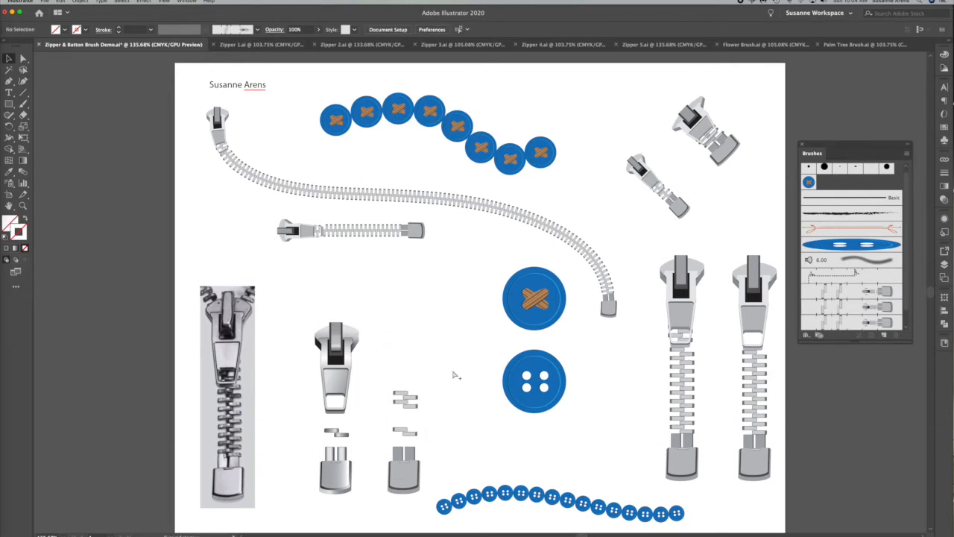
key("ctrl+z")
left_click(425, 407)
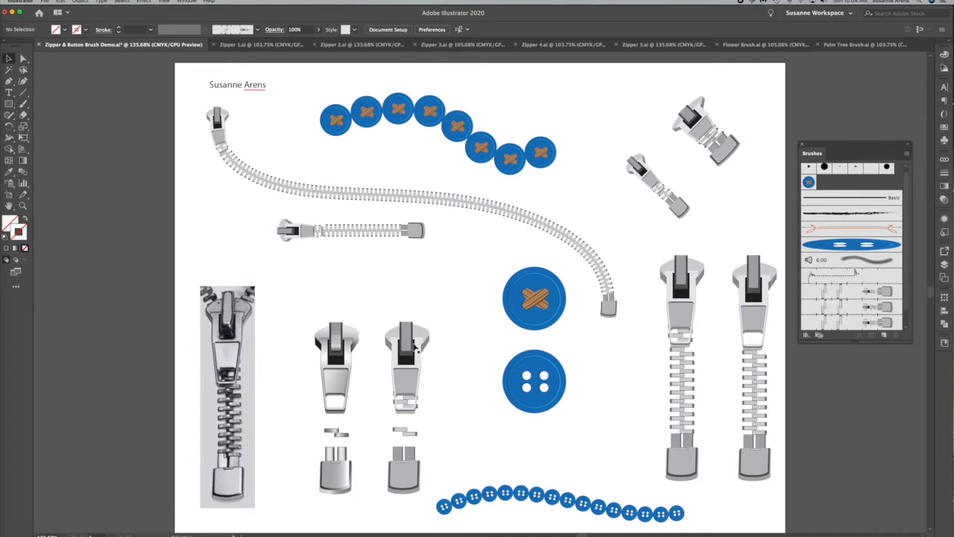
left_click(415, 346)
key("Delete")
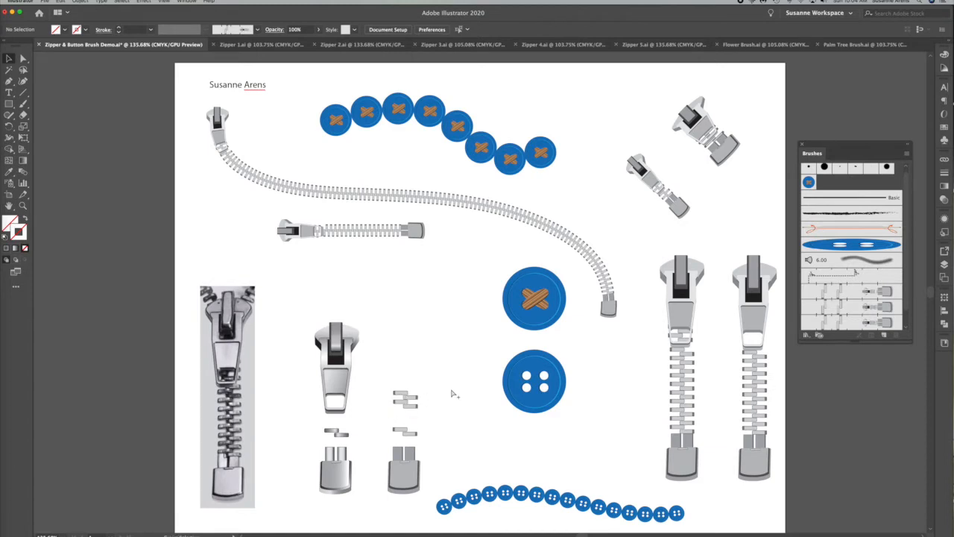
key("super+z")
left_click(451, 393)
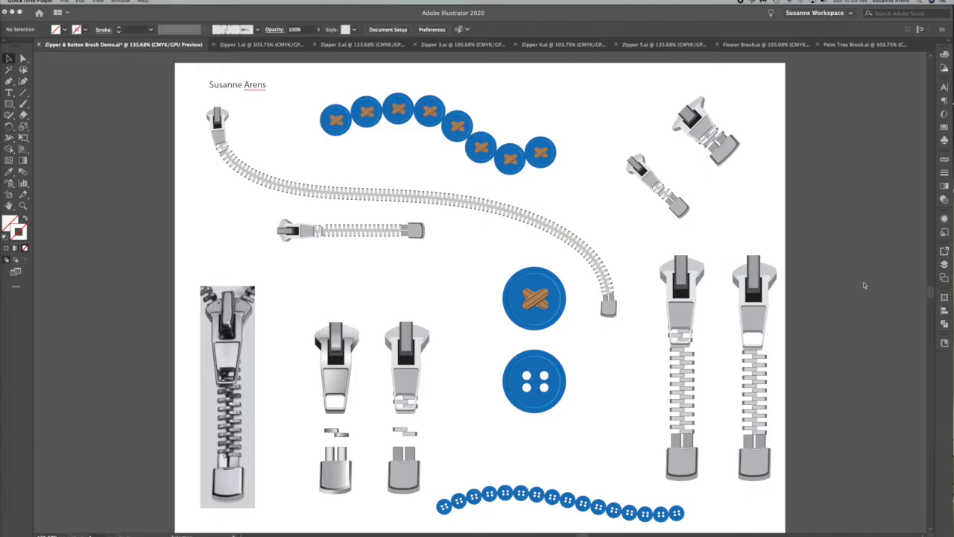
Step: Examine the sample zippers in Zipper 1.ai and Zipper 2.ai, checking Zipper 2's paths in Outline view
key("F5")
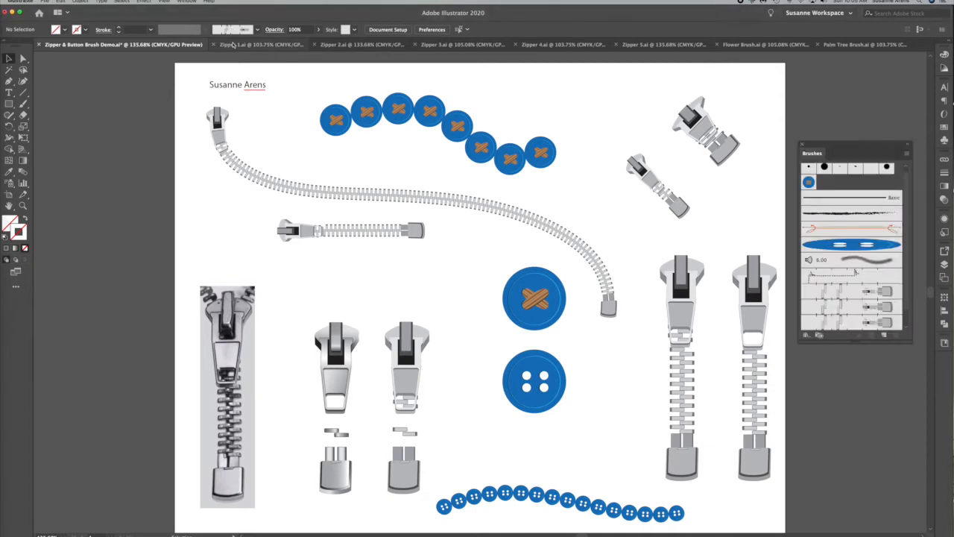
left_click(234, 44)
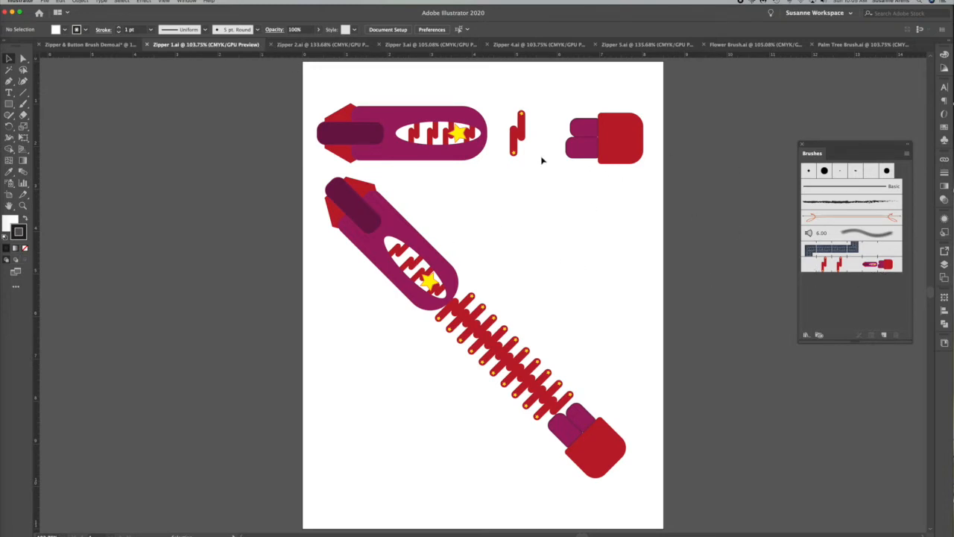
left_click(304, 47)
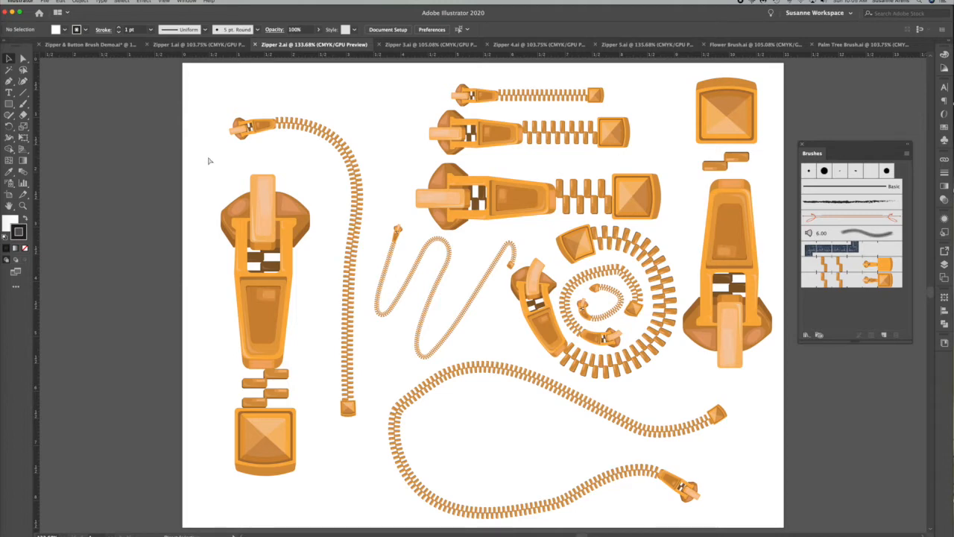
key("super+y")
key("super+y")
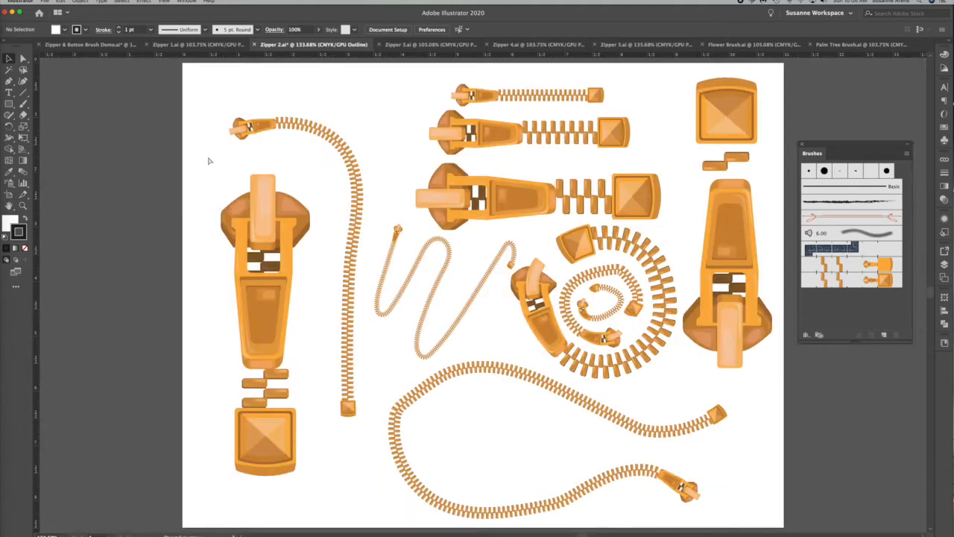
Step: Examine the brush artwork in Zipper 3.ai, Zipper 4.ai, Zipper 5.ai and Flower Brush.ai, checking Zipper 3 in Outline view
left_click(402, 45)
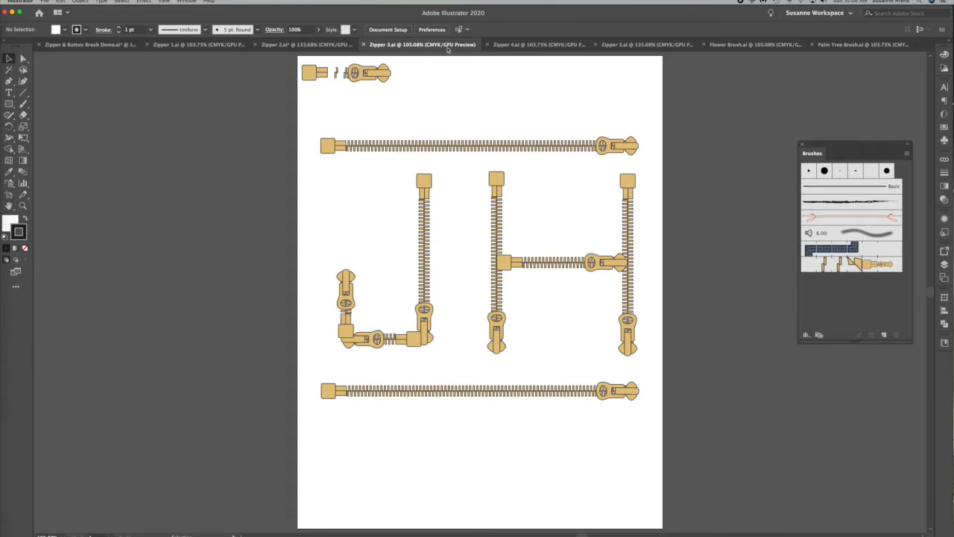
key("super+y")
key("super+y")
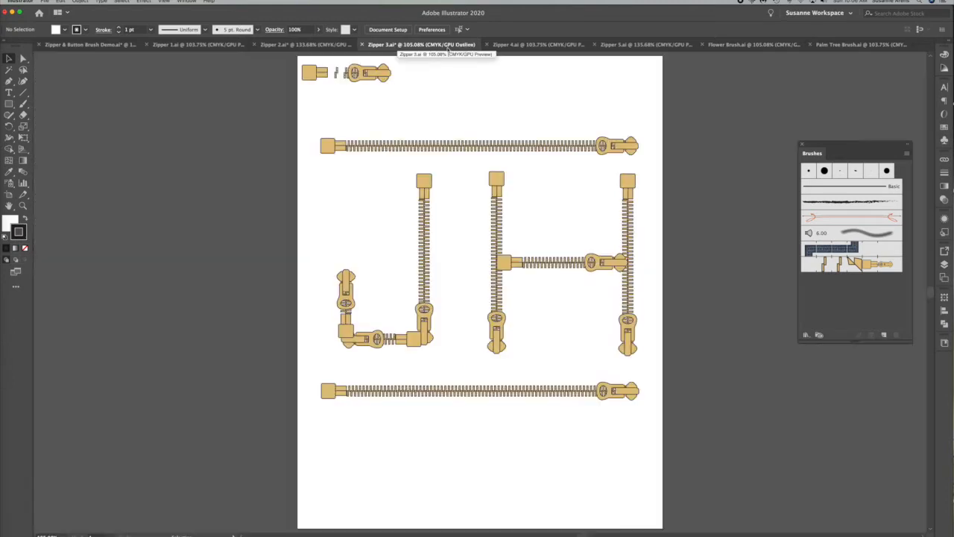
left_click(513, 45)
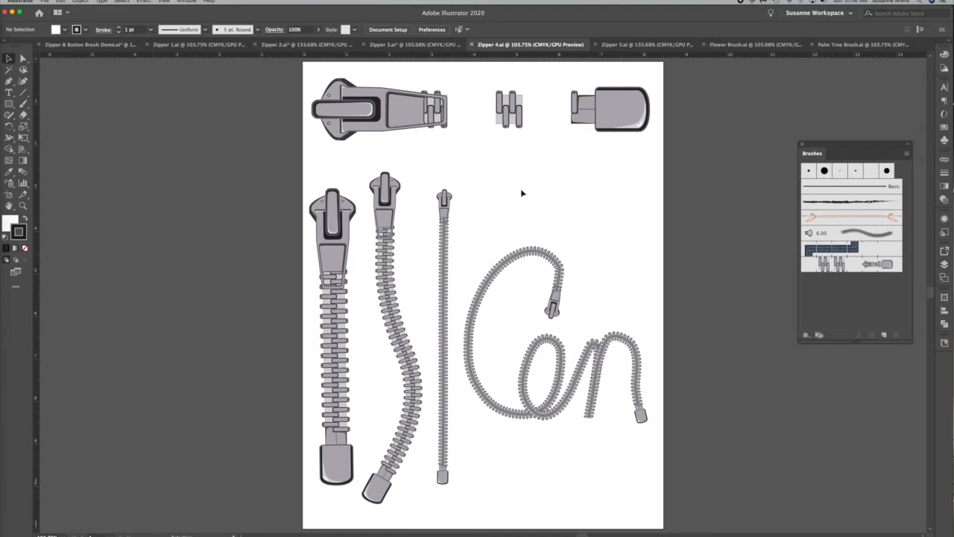
left_click(633, 45)
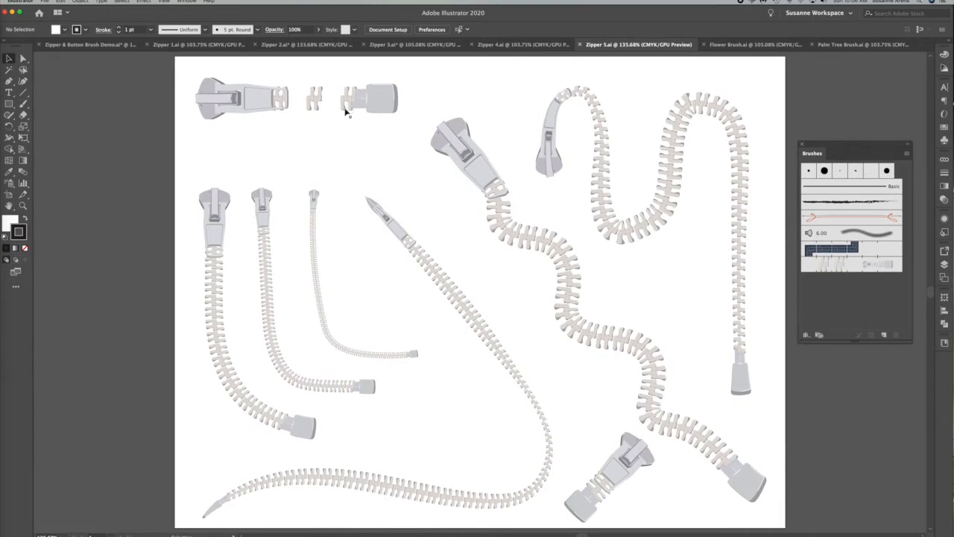
left_click(748, 47)
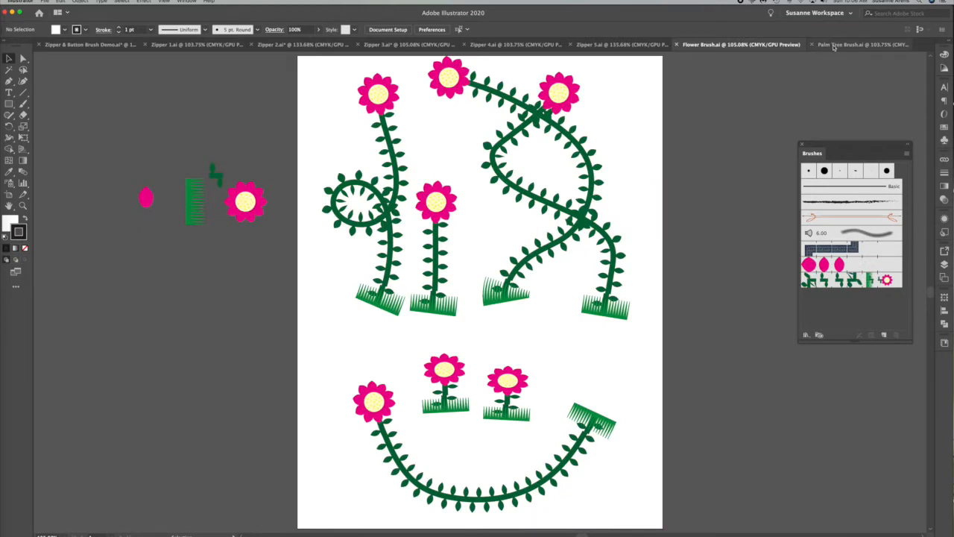
Step: In Palm Tree Brush.ai, set the long leaning palm's stroke to 0.5 pt and check the paths in Outline view
left_click(862, 44)
left_click(346, 143)
left_click(151, 29)
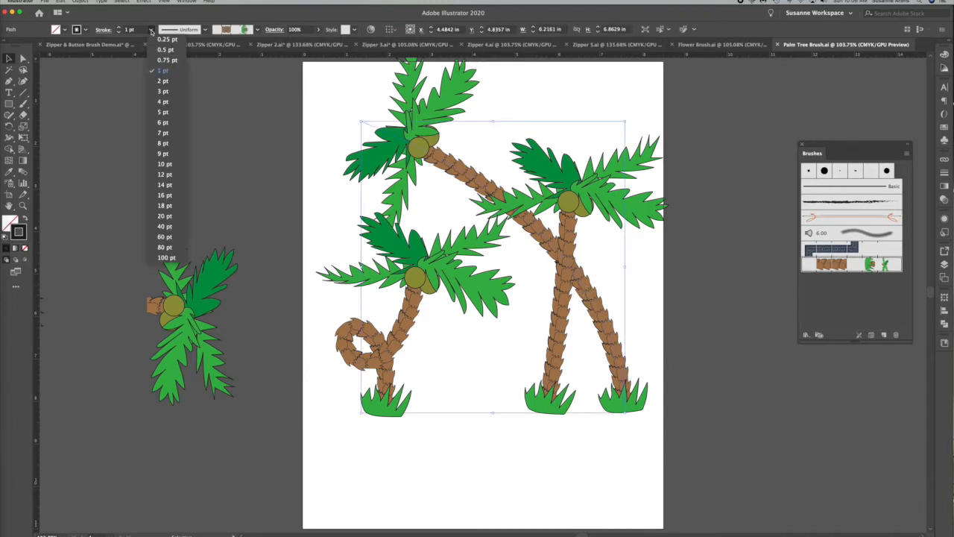
left_click(159, 46)
left_click(292, 222)
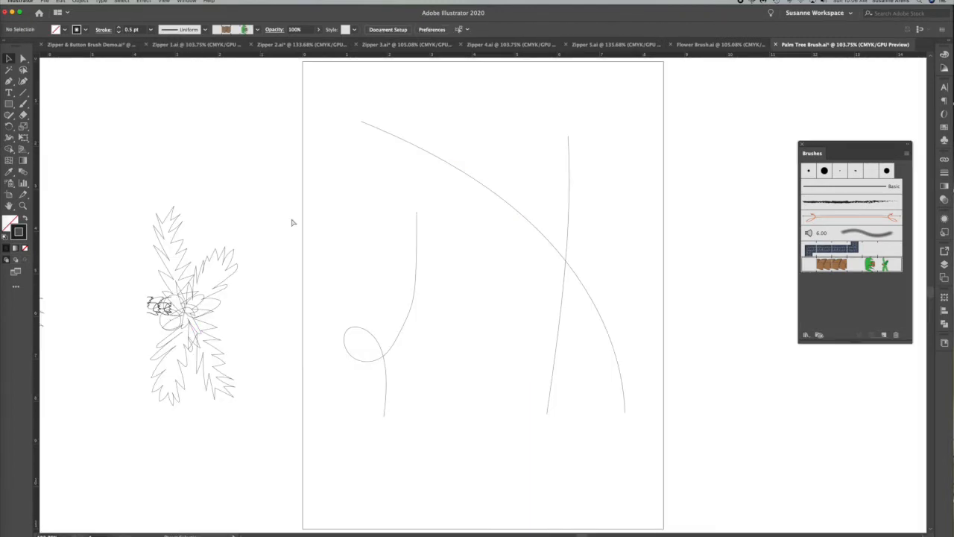
key("super+y")
key("super+y")
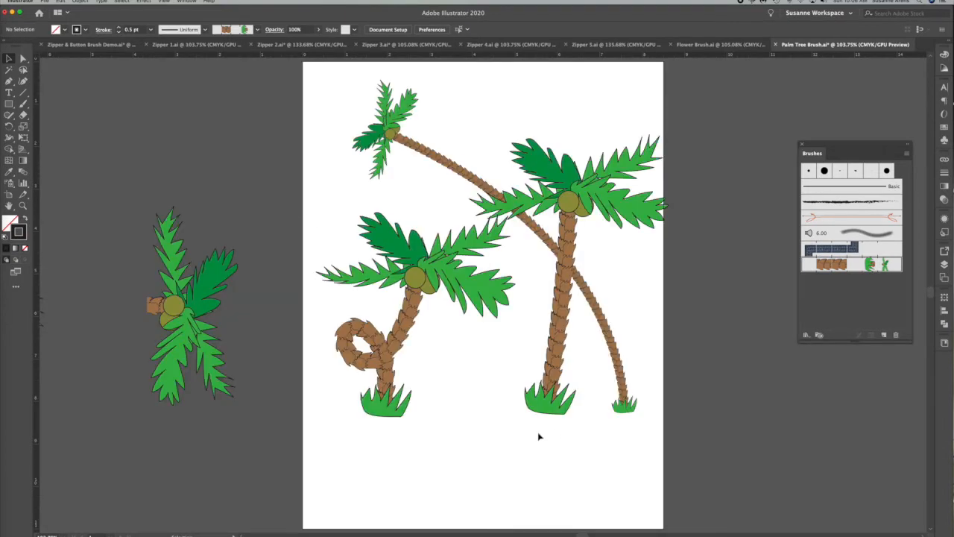
Step: Review the Zipper 1 to Zipper 5 sample files again and return to the Zipper & Button Brush Demo document
left_click(82, 45)
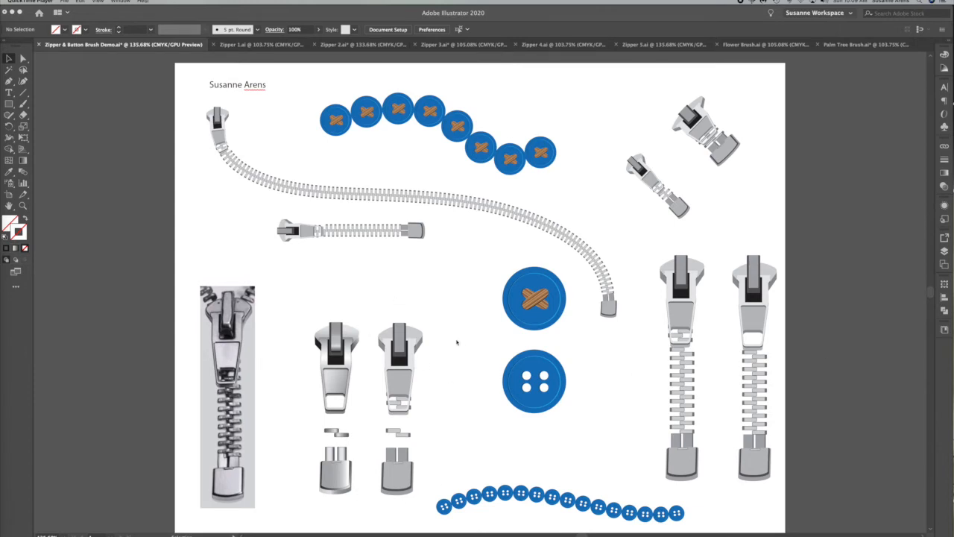
left_click(246, 45)
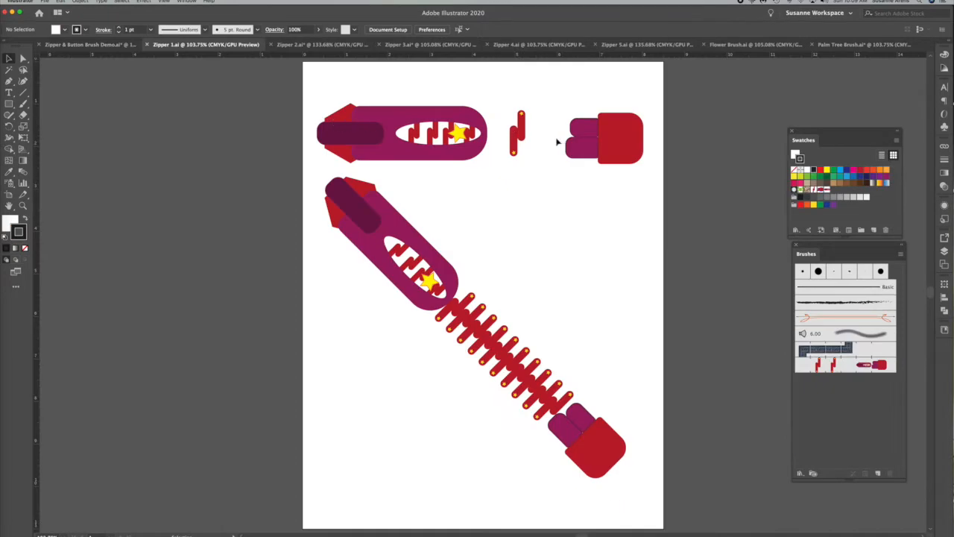
left_click(332, 45)
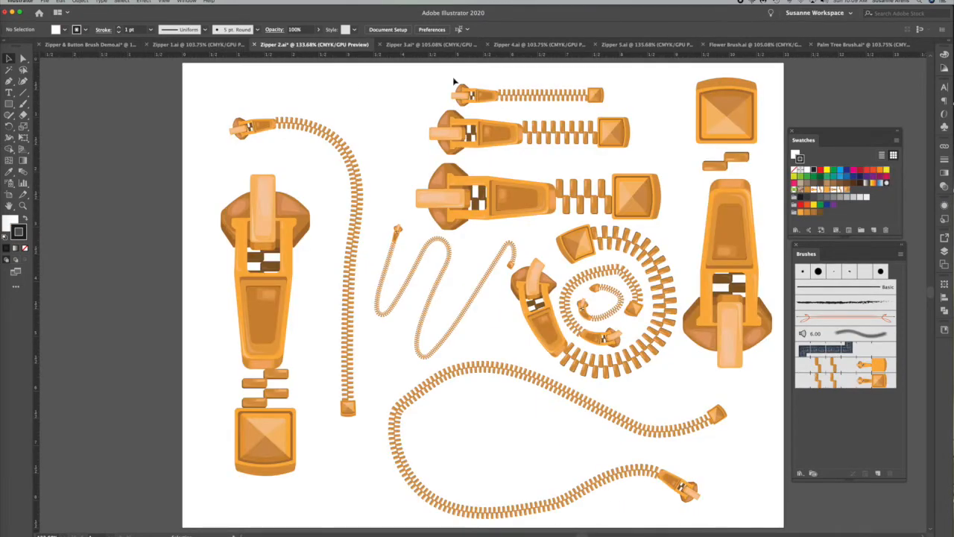
left_click(406, 45)
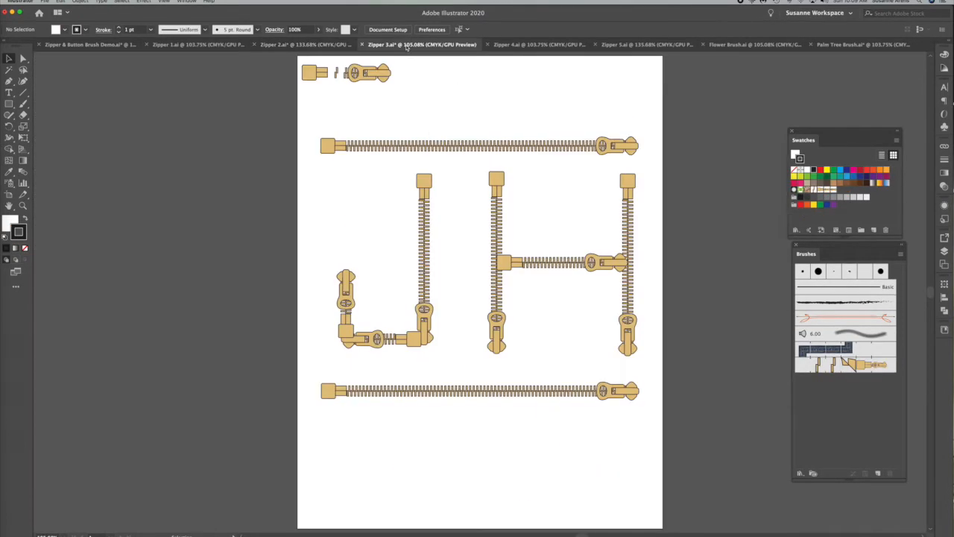
left_click(537, 45)
left_click(621, 45)
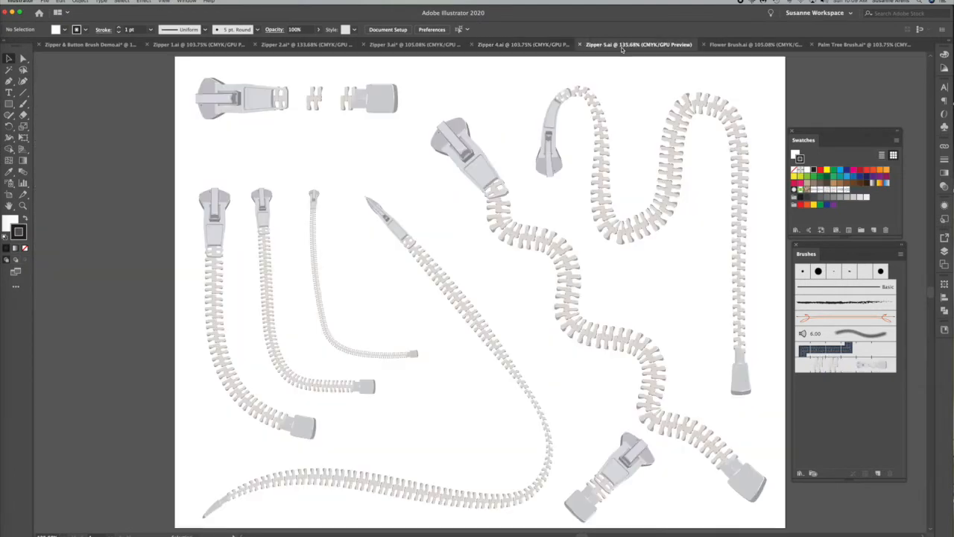
left_click(93, 45)
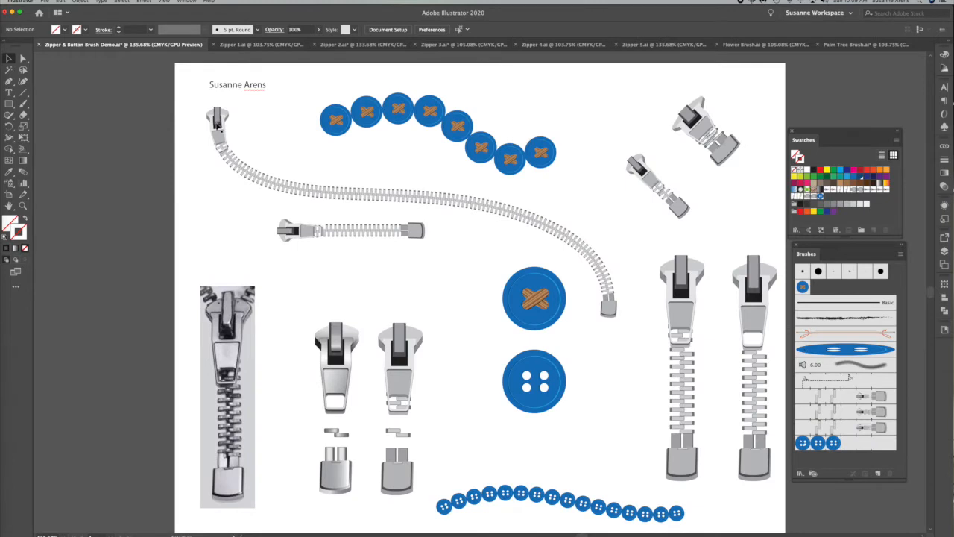
Step: Copy the flat grey zipper pull, teeth and end stop into a new 11 x 8.5 in document, laid out horizontally near the artboard's upper edge
left_click_drag(427, 305, 373, 508)
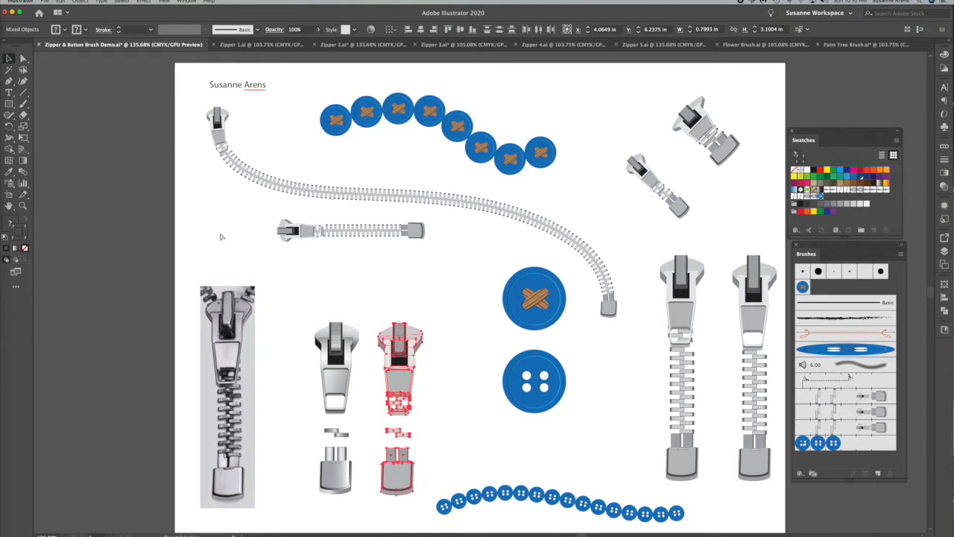
key("super+n")
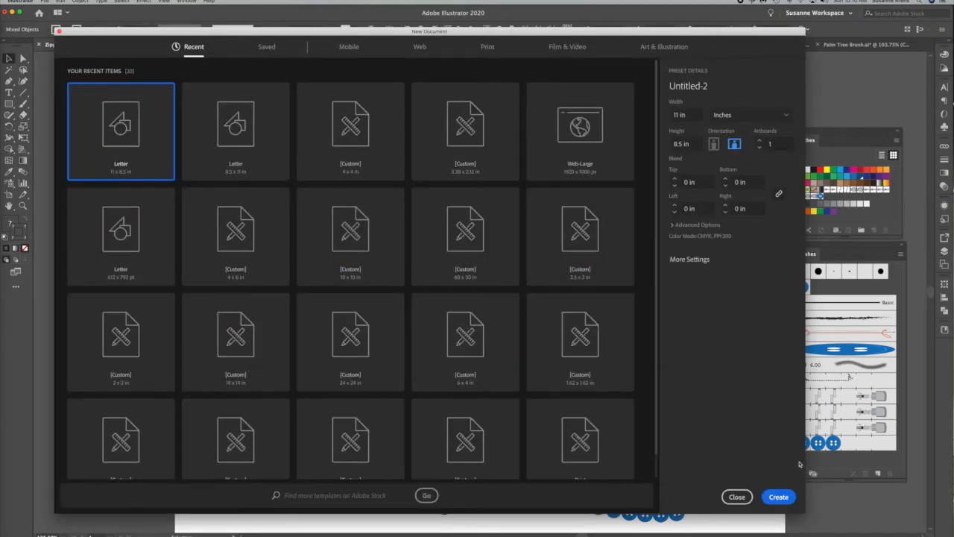
left_click(769, 495)
key("super+v")
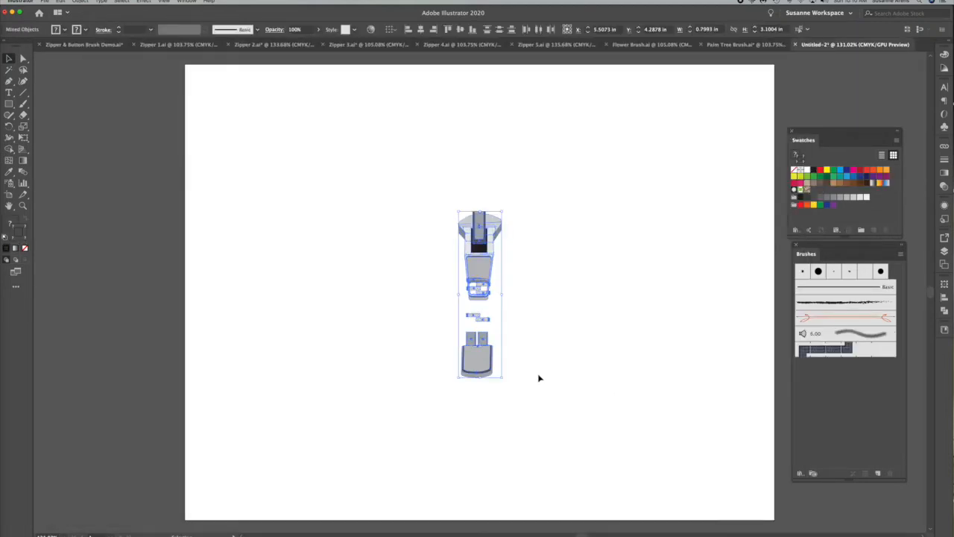
left_click_drag(506, 382, 554, 100)
left_click(654, 149)
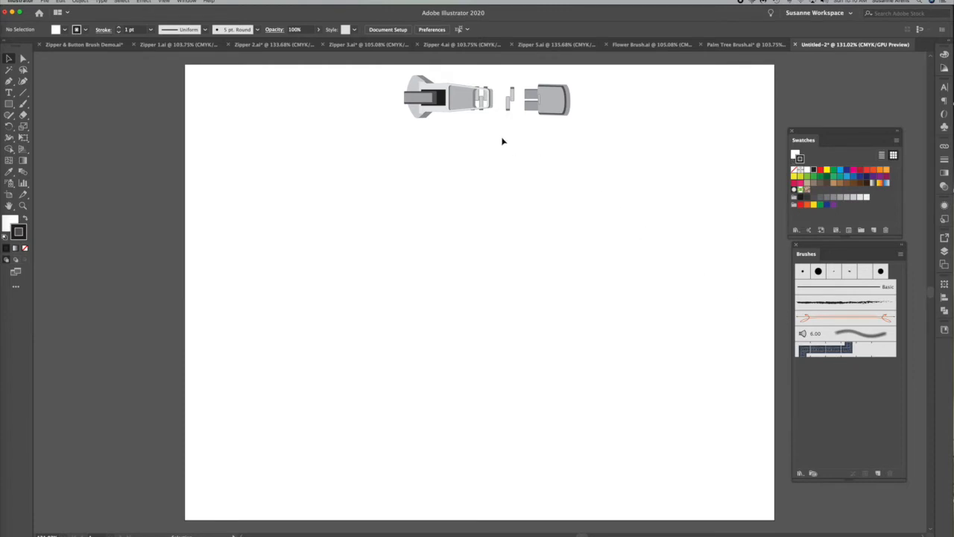
Step: Save the zipper pull, the teeth and the end stop as three separate pattern swatches, and deselect the artwork
left_click_drag(390, 68, 408, 85)
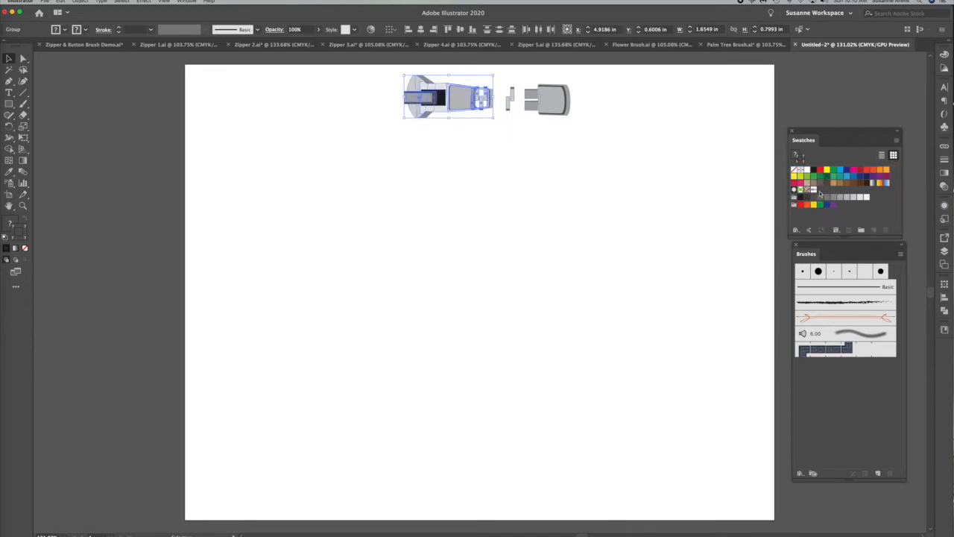
left_click_drag(524, 132, 825, 192)
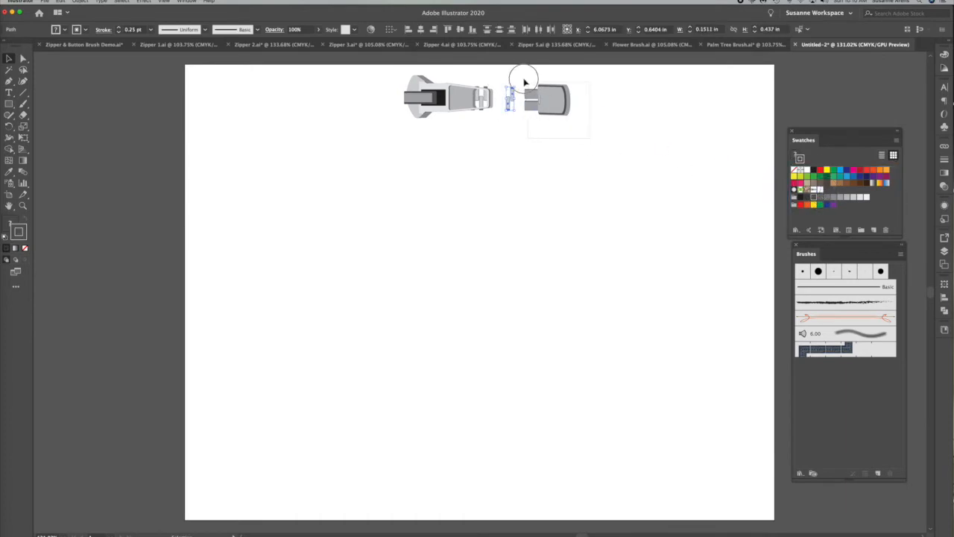
left_click_drag(547, 101, 831, 194)
left_click(666, 205)
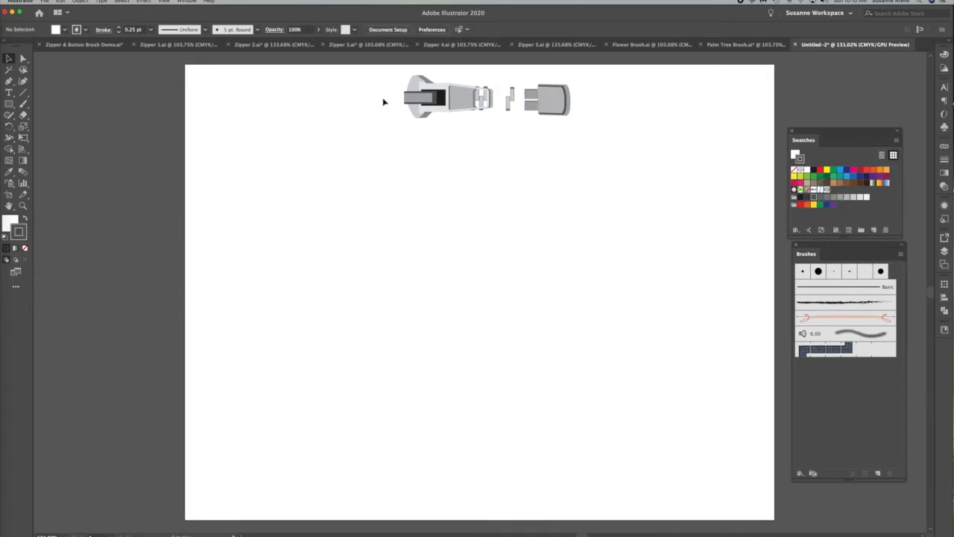
Step: Start a new pattern brush with nothing selected and name it Pattern Brush Zipper
left_click(588, 126)
left_click(877, 474)
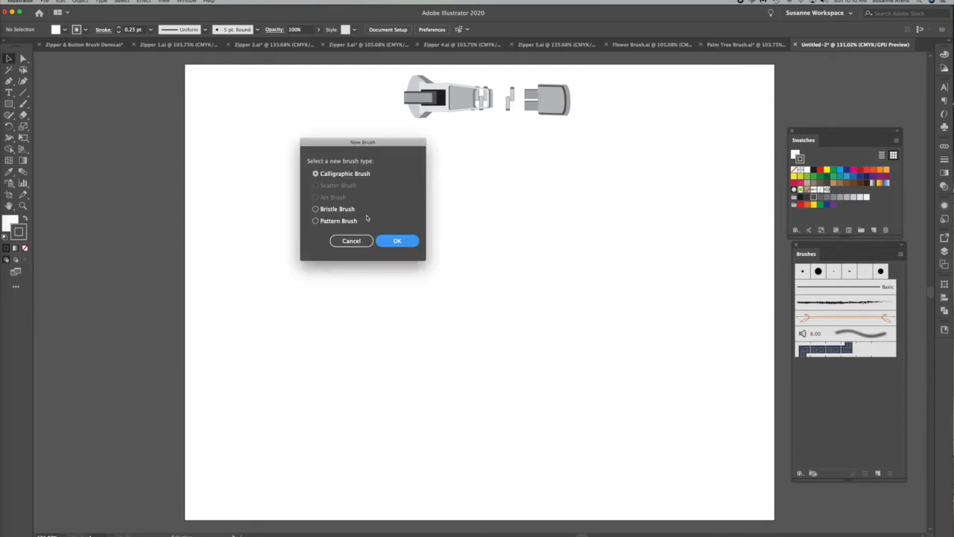
left_click(341, 222)
left_click(391, 243)
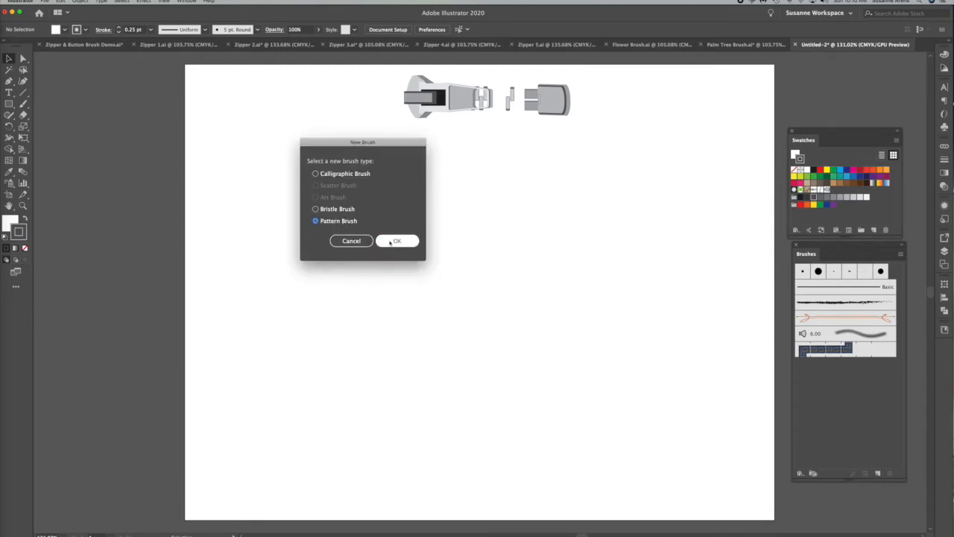
left_click(430, 175)
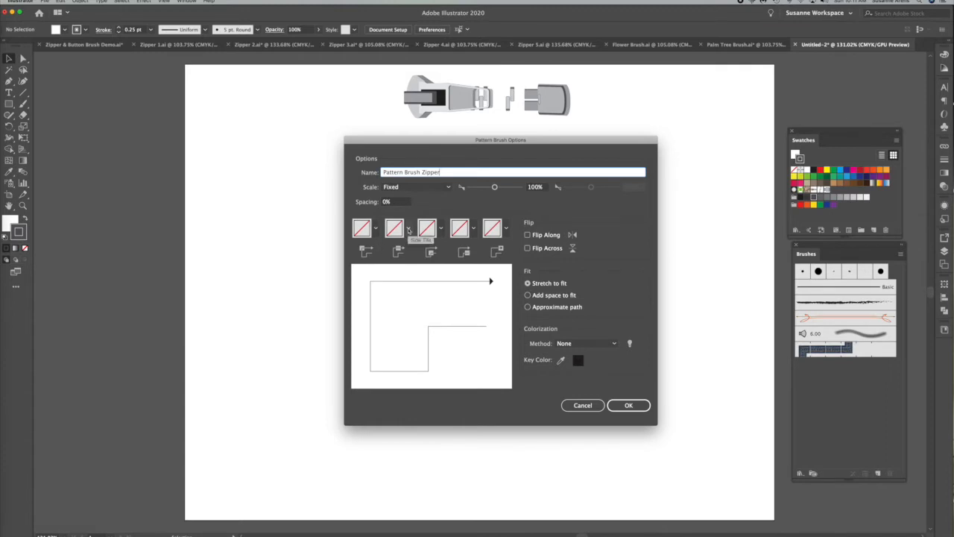
Step: Assign New Pattern Swatch 2 to the side tile, New Pattern Swatch 1 to the start tile and New Pattern Swatch 3 to the end tile, and create the brush
left_click(394, 230)
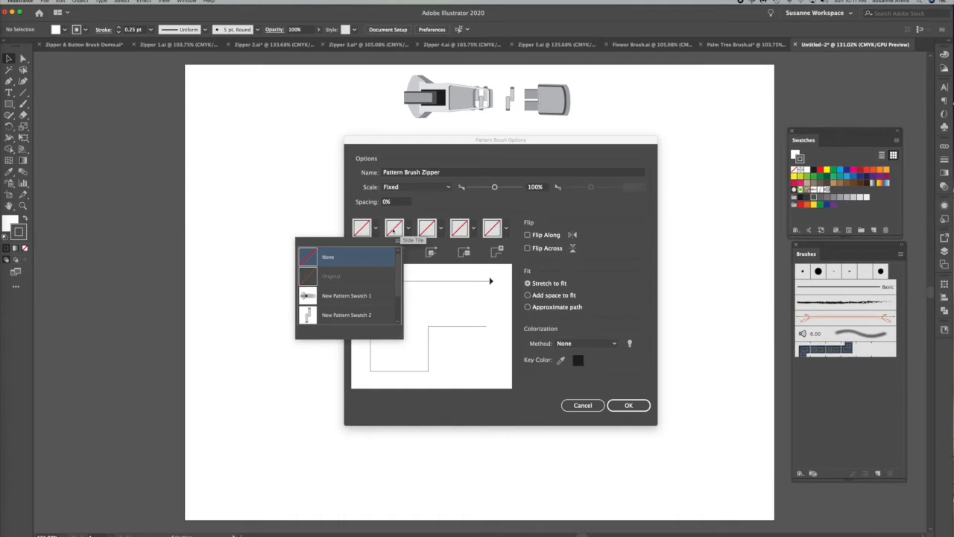
left_click(348, 315)
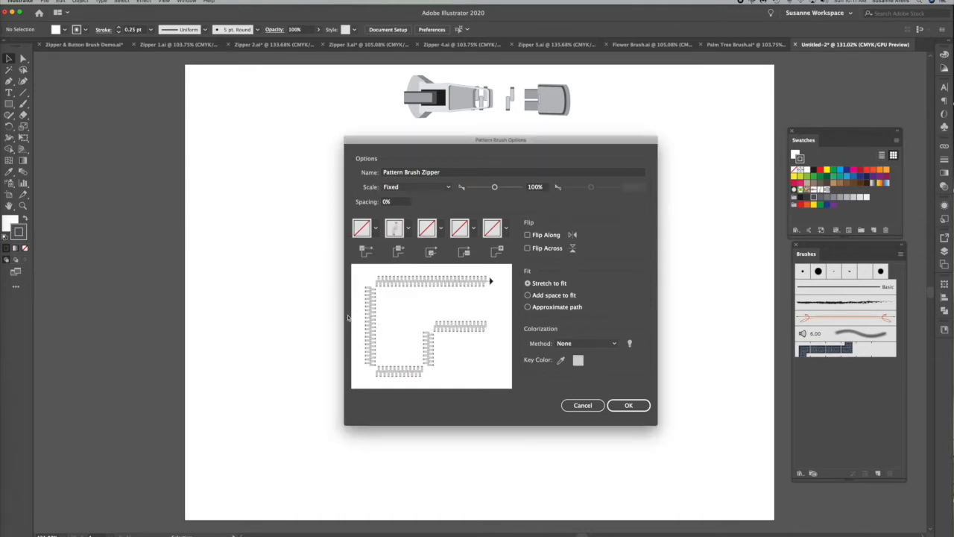
left_click(473, 231)
left_click(399, 296)
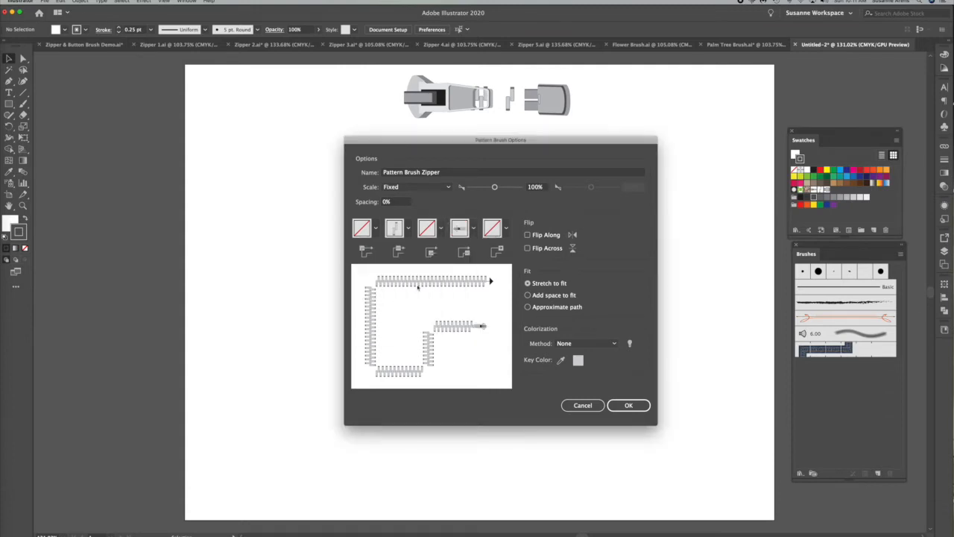
left_click(507, 228)
scroll(457, 280, "down", 2)
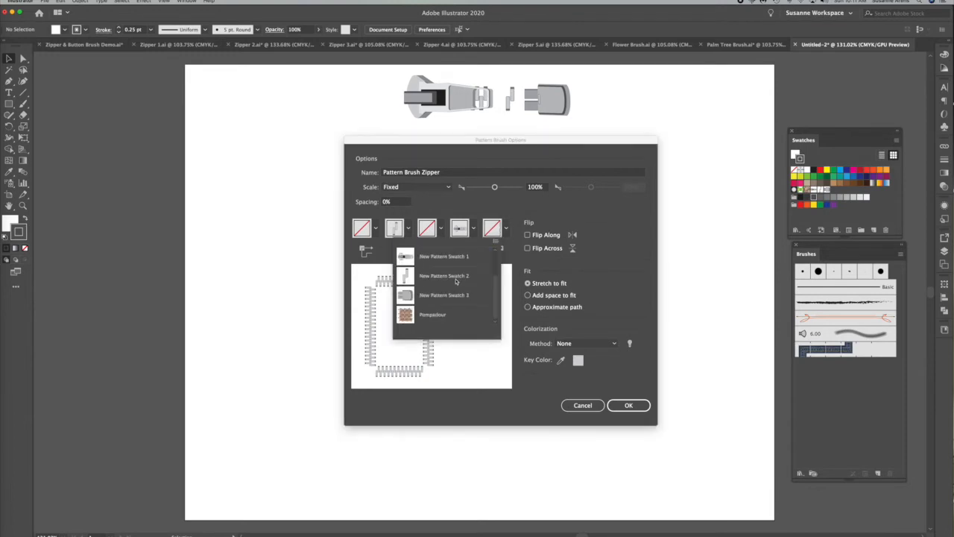
left_click(432, 296)
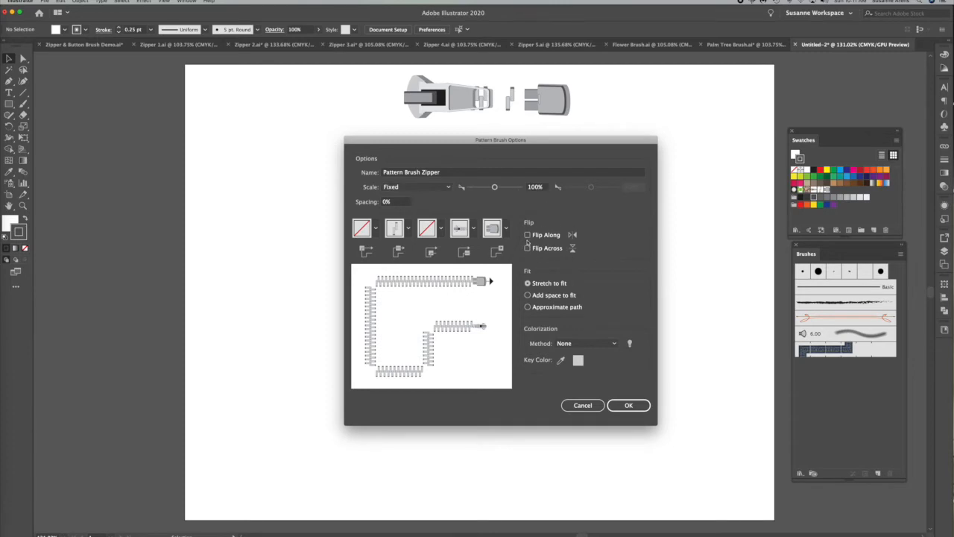
left_click(629, 405)
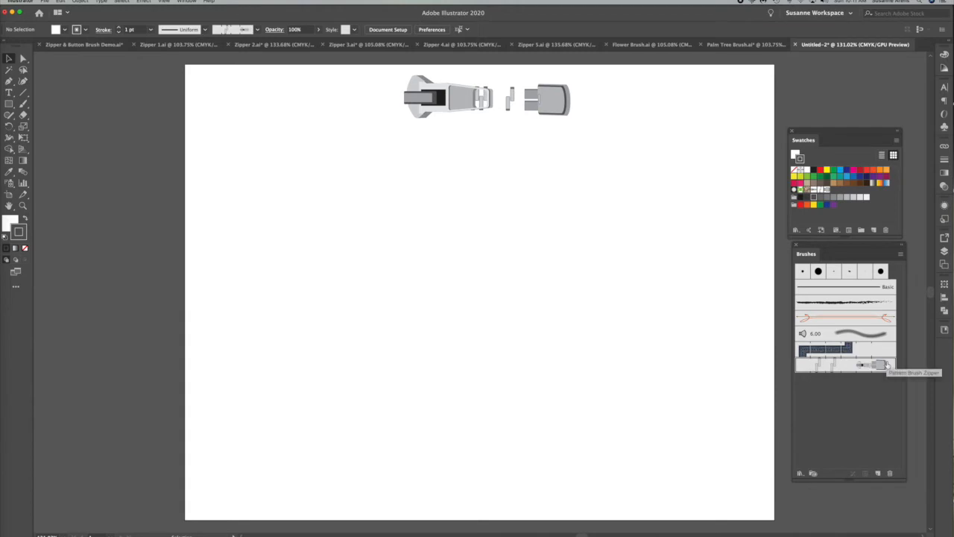
Step: Paint a U-shaped stroke about 7.27 in wide and 2.65 in tall with the zipper brush below the three parts
left_click(25, 105)
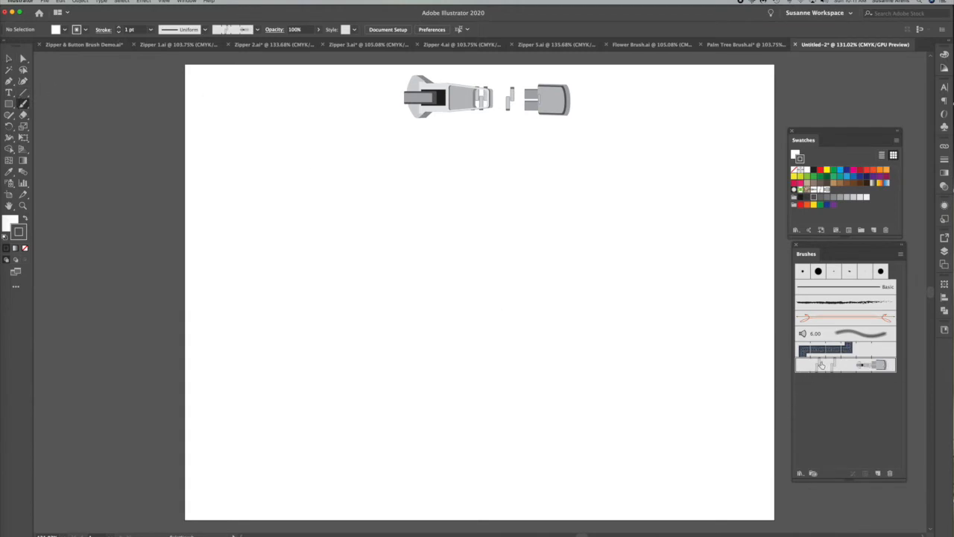
mouse_move(278, 165)
left_mouse_down()
mouse_move(309, 227)
mouse_move(383, 277)
mouse_move(515, 290)
mouse_move(636, 219)
mouse_move(668, 148)
left_mouse_up()
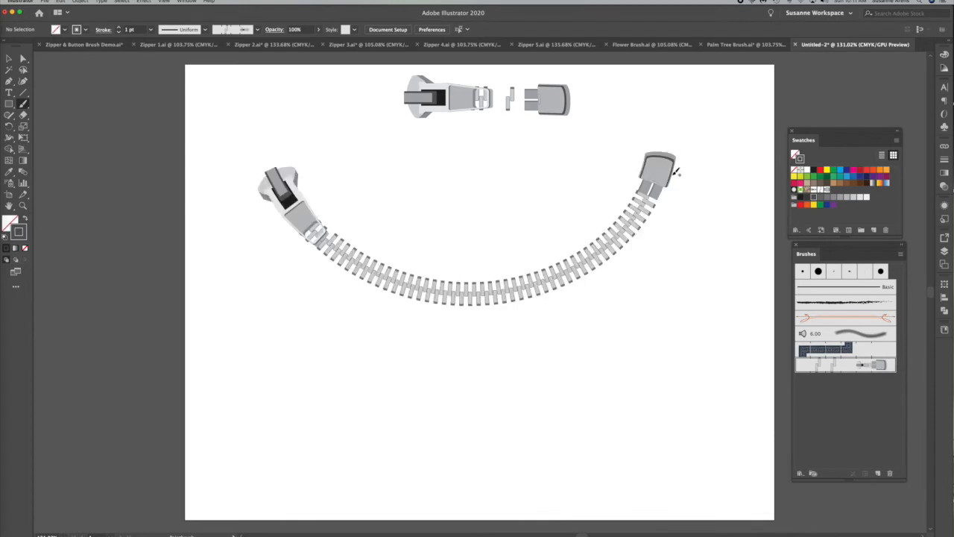
left_click(9, 58)
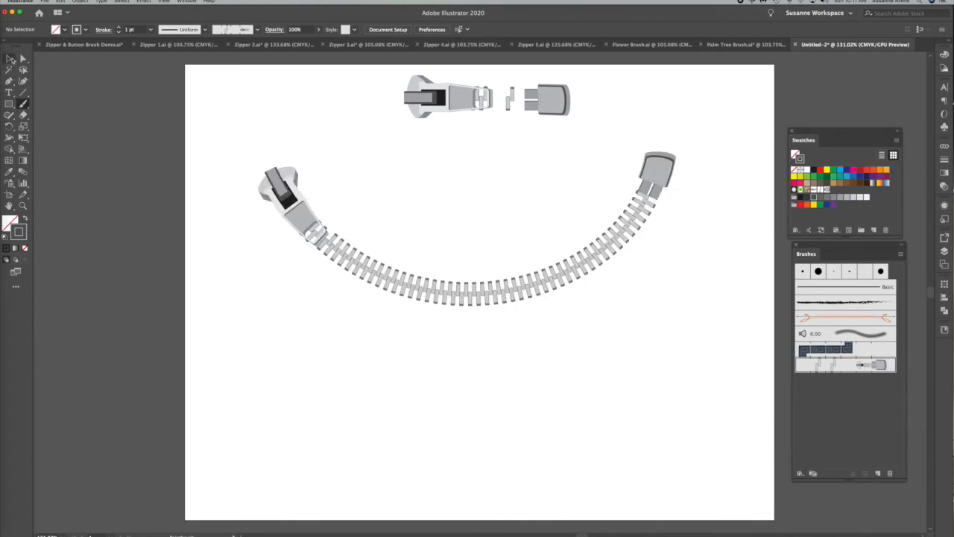
Step: Compare the U-shaped zipper's stroke weight at 6, 4, 2 and 0.25 pt, and settle on 0.5 pt
left_click(382, 279)
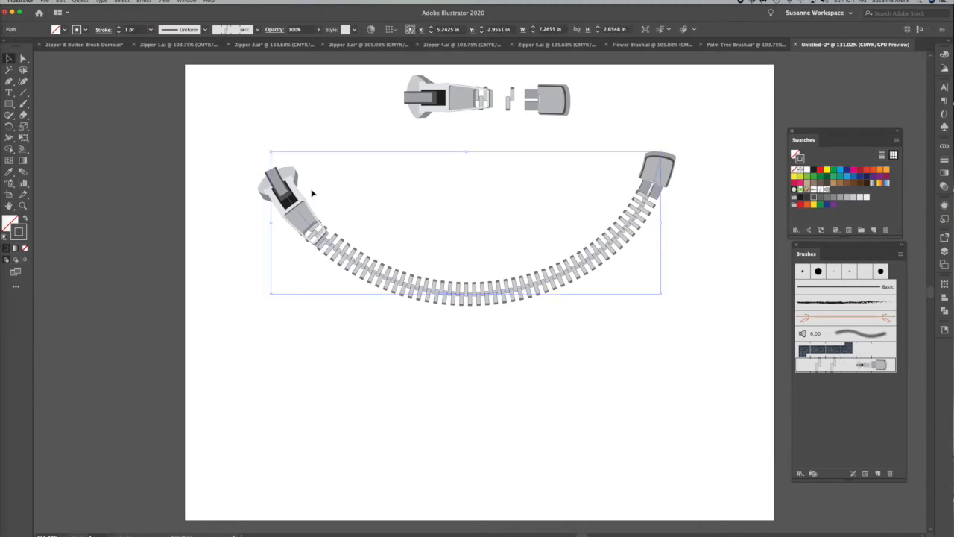
left_click(152, 31)
left_click(161, 121)
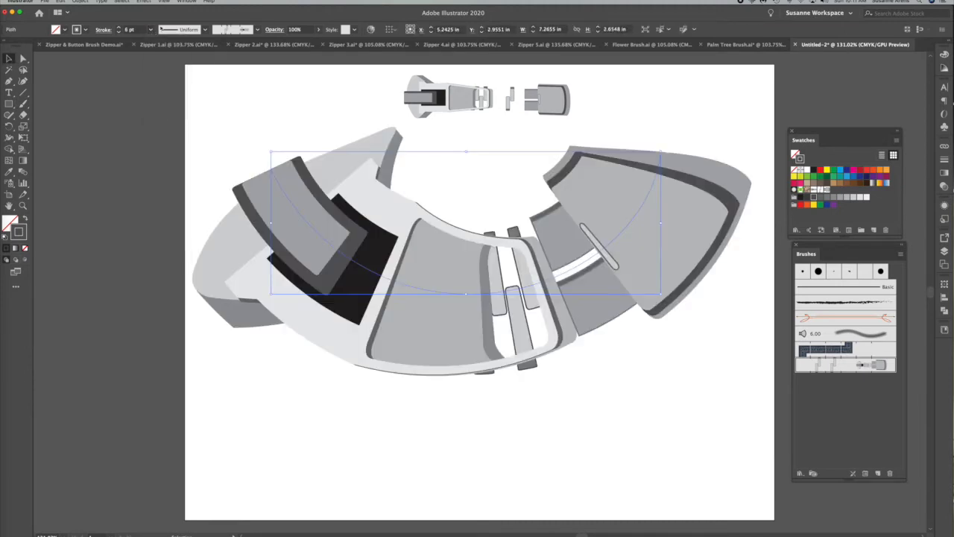
left_click(151, 32)
left_click(158, 101)
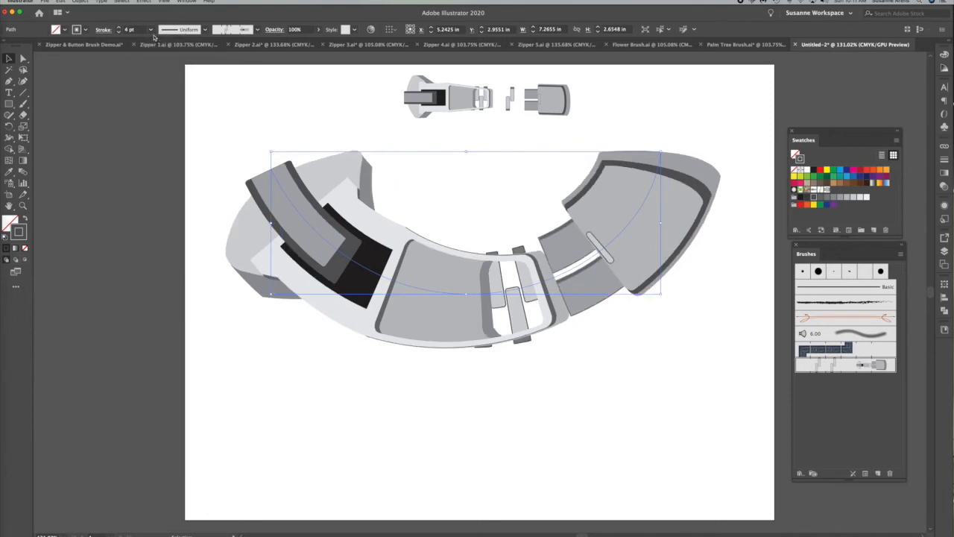
left_click(151, 31)
left_click(158, 80)
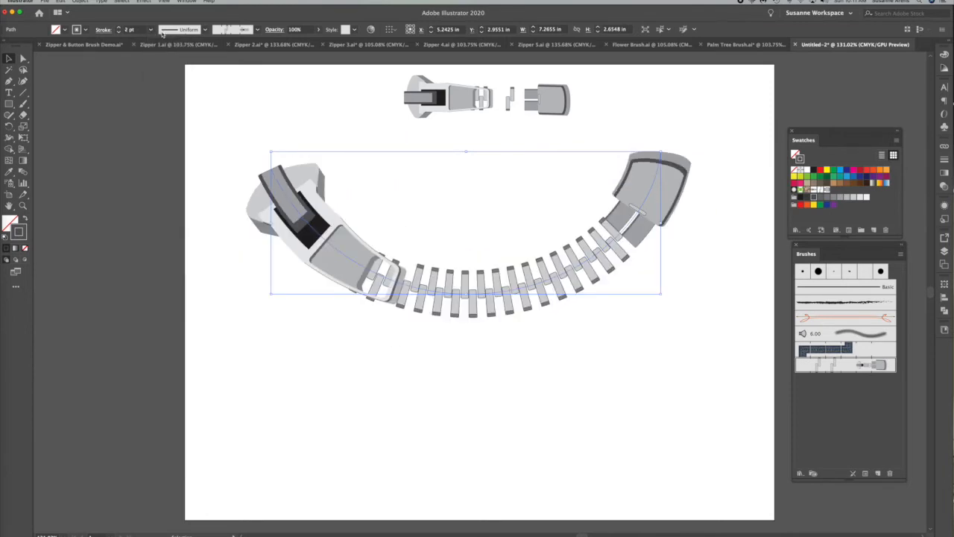
left_click(151, 31)
left_click(158, 38)
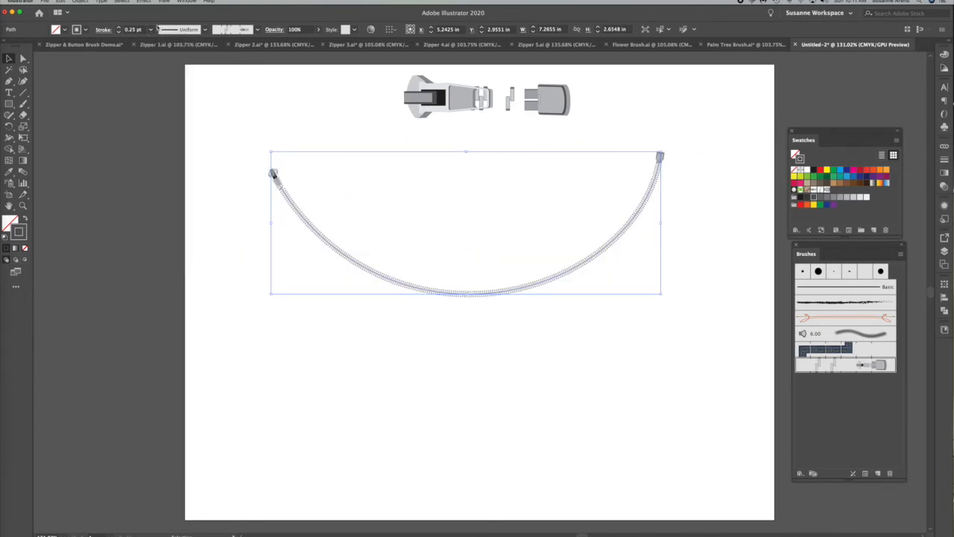
left_click(152, 32)
left_click(158, 49)
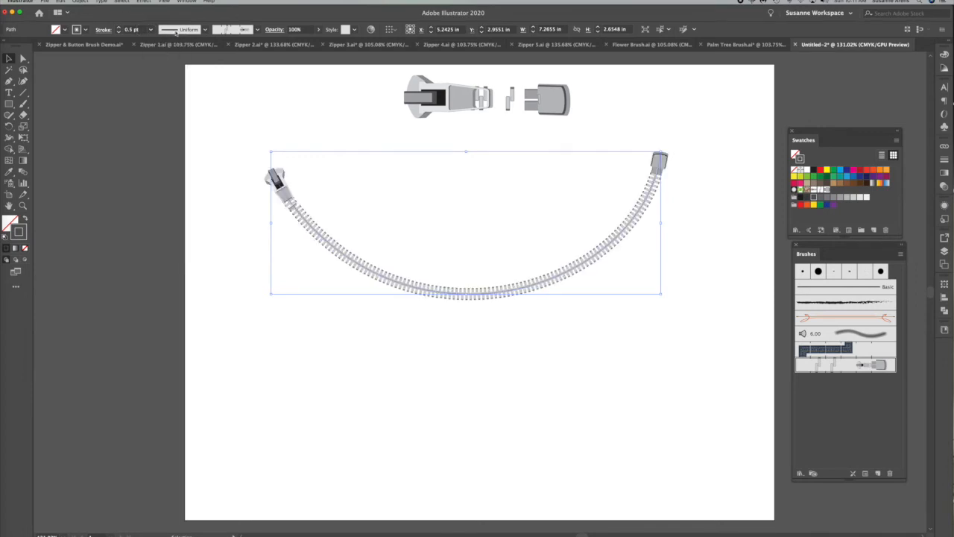
Step: Try two variable width profiles on the U-shaped zipper and restore the Uniform profile
left_click(204, 29)
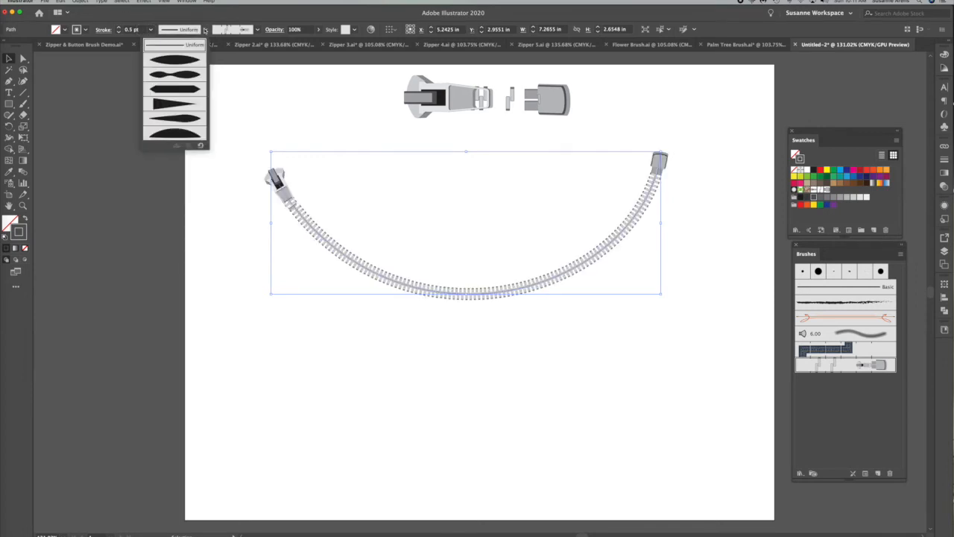
left_click(176, 74)
left_click(204, 31)
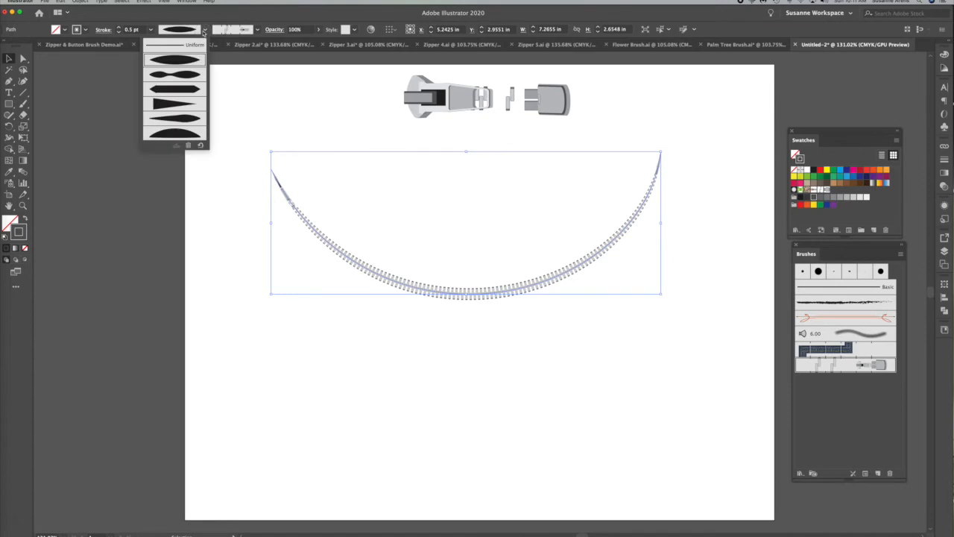
left_click(188, 79)
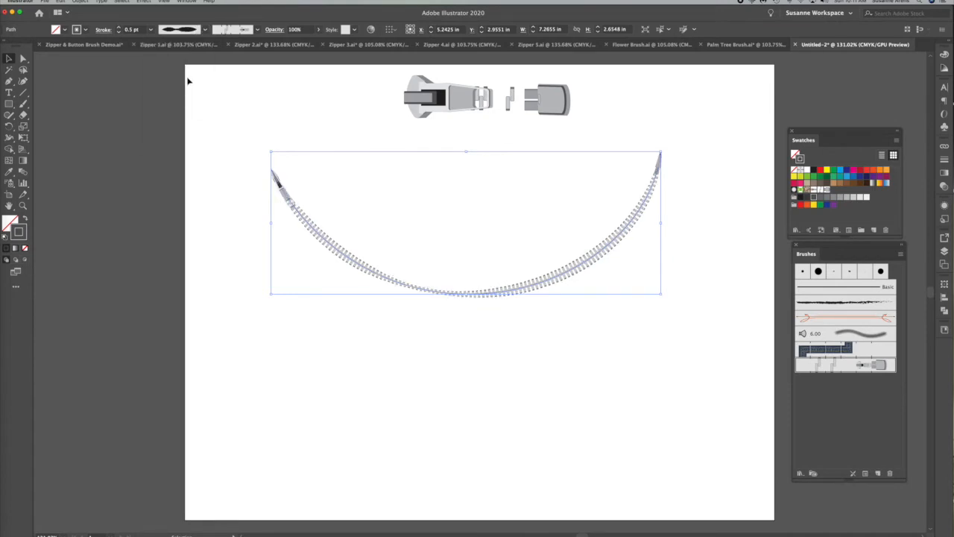
left_click(204, 31)
left_click(188, 59)
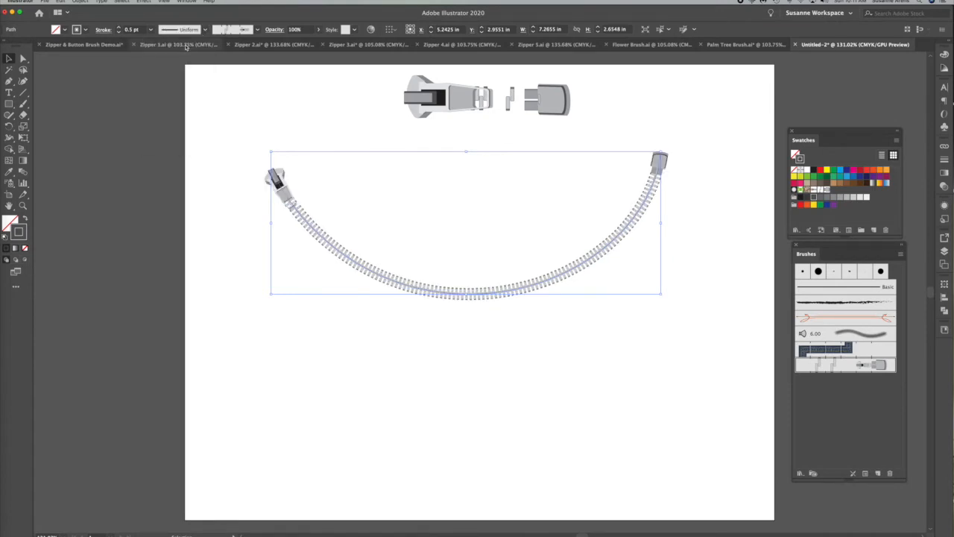
Step: Draw a circle about 2.2 in across in the artboard's lower left area and apply the zipper brush to it
left_click(210, 180)
left_click_drag(9, 105, 45, 126)
left_click_drag(261, 357, 379, 440)
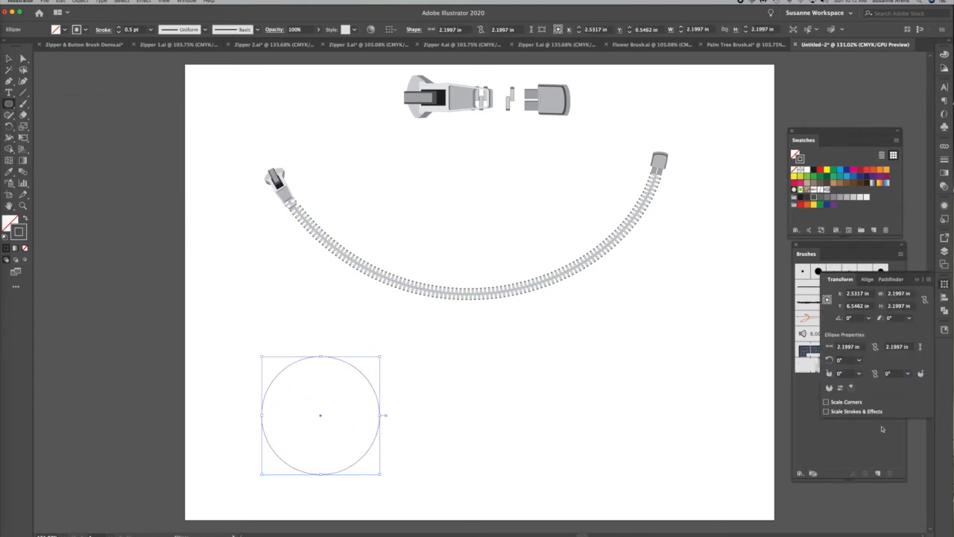
left_click(801, 366)
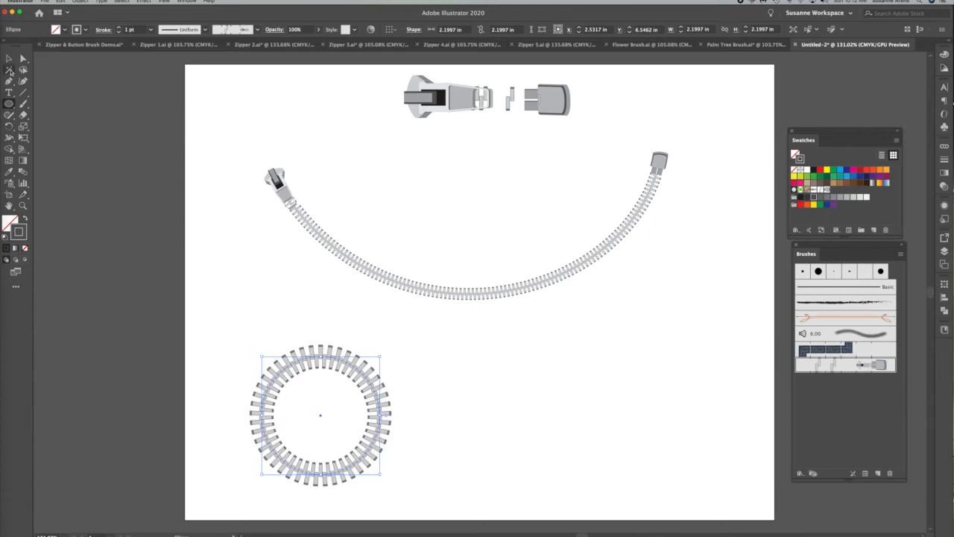
Step: Paint a wavy zipper above the U-shaped one and a longer S-curve, about 4.49 x 3.46 in, in the artboard's lower right area
left_click(9, 59)
left_click(82, 88)
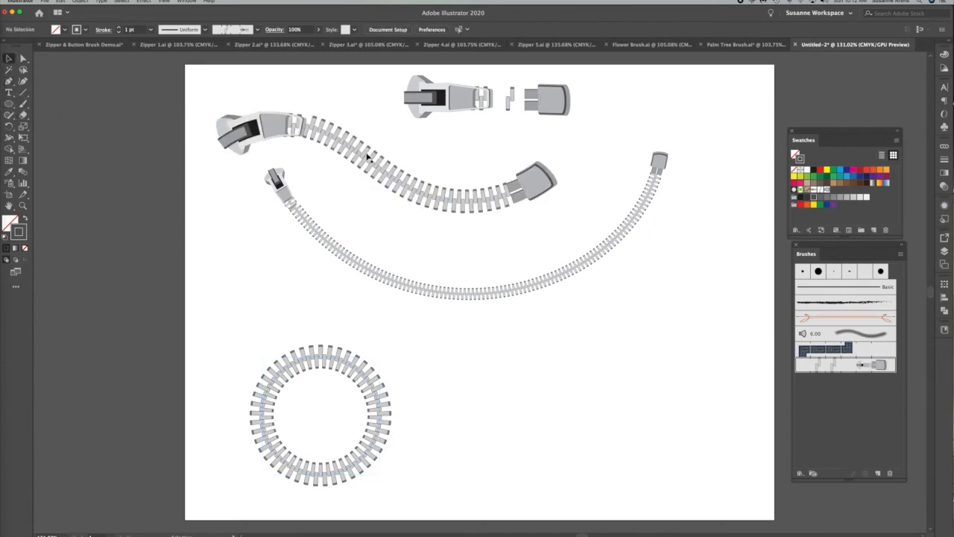
left_click(365, 155)
left_click(253, 254)
key("b")
mouse_move(532, 376)
left_mouse_down()
mouse_move(588, 350)
mouse_move(658, 371)
mouse_move(710, 432)
mouse_move(759, 404)
mouse_move(759, 350)
mouse_move(646, 275)
left_mouse_up()
left_click(9, 58)
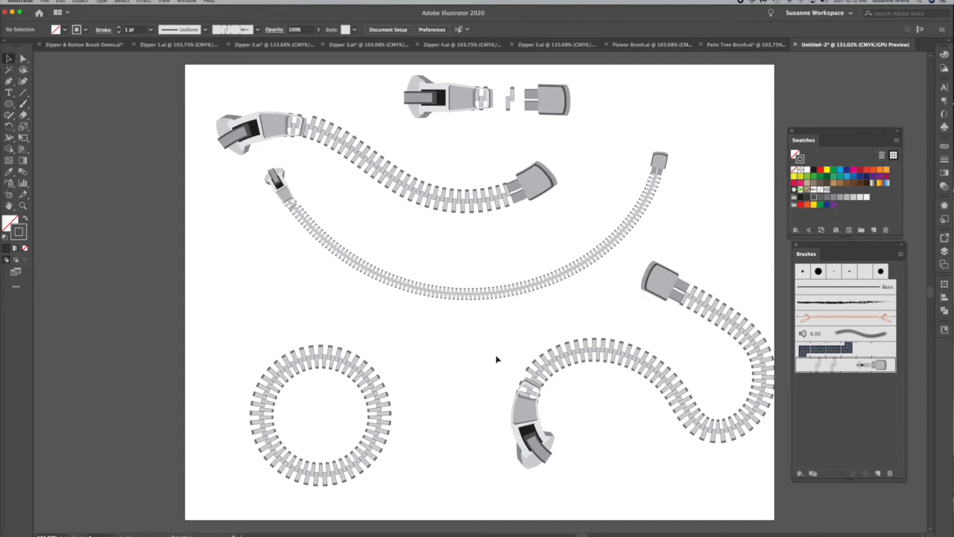
Step: Set the long S-curve zipper's stroke to 0.75 pt, move it slightly left and down, and deselect it
left_click(591, 359)
left_click(151, 29)
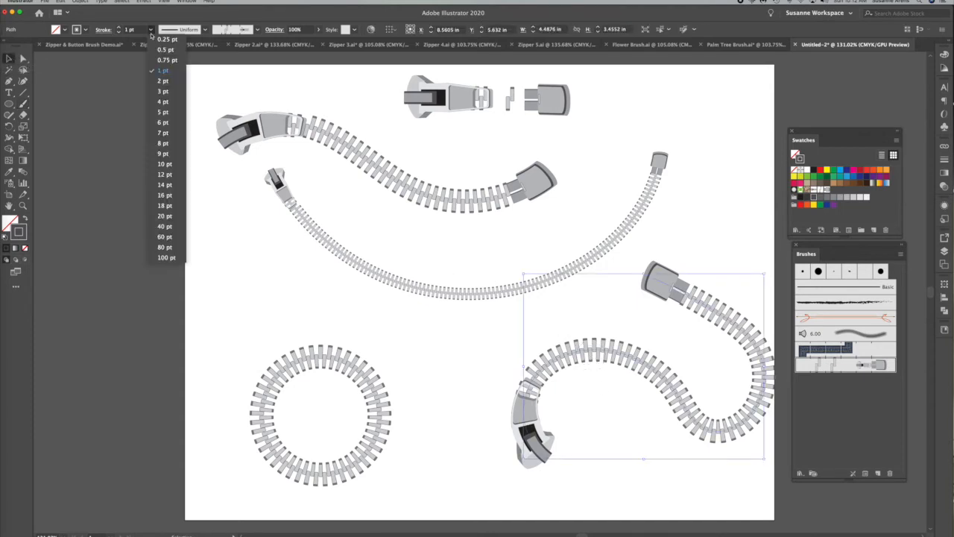
left_click(159, 59)
left_click_drag(662, 380, 610, 397)
left_click(724, 260)
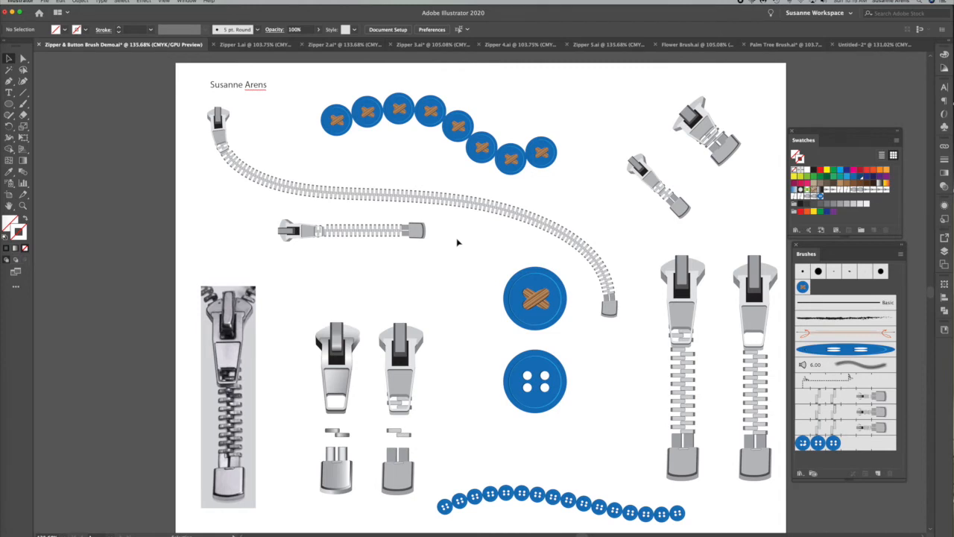
Step: In the Zipper & Button Brush Demo document, inspect the two button brush strokes and copy the two large blue buttons
left_click(388, 118)
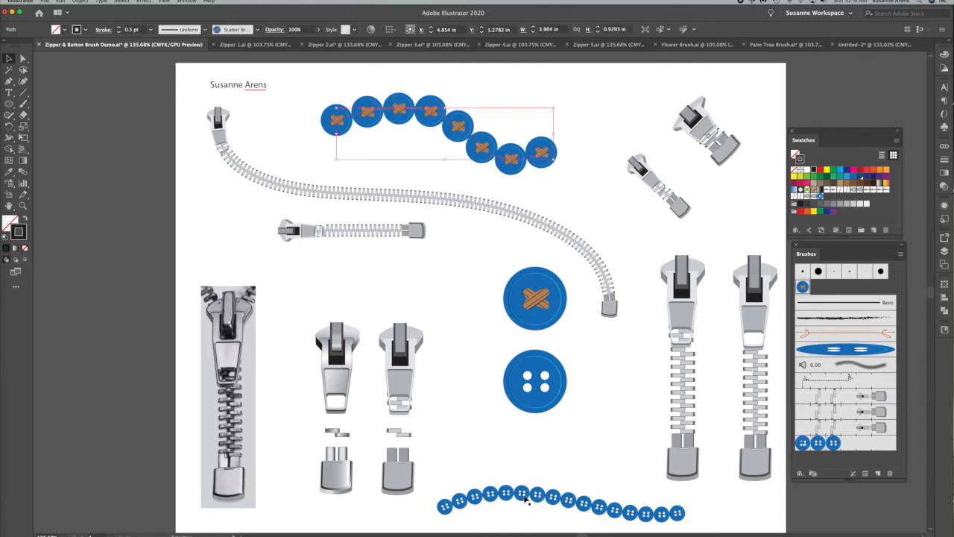
left_click(526, 504)
left_click_drag(581, 420, 574, 420)
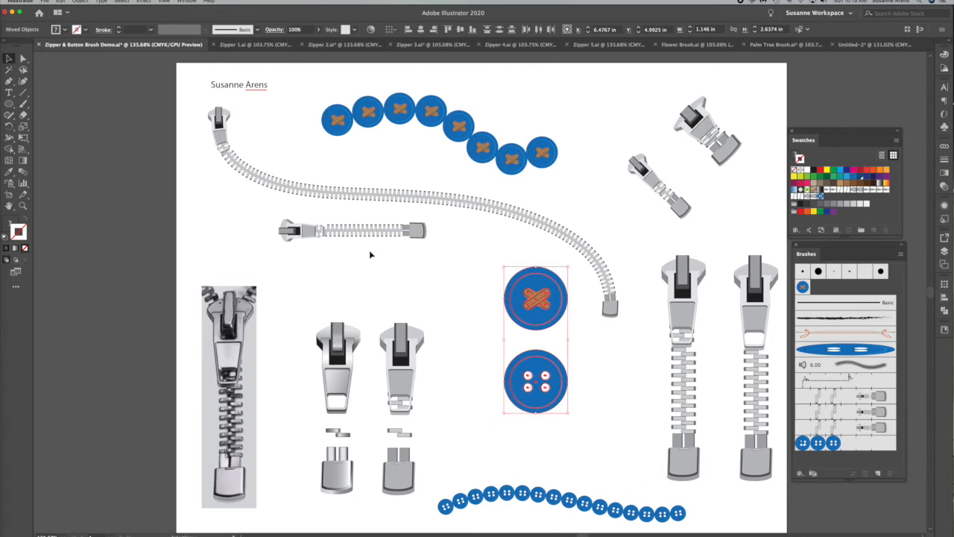
left_click(87, 94)
Step: Create a new 11 x 8.5 in document and paste the two buttons near the artboard's upper left corner
key("super+n")
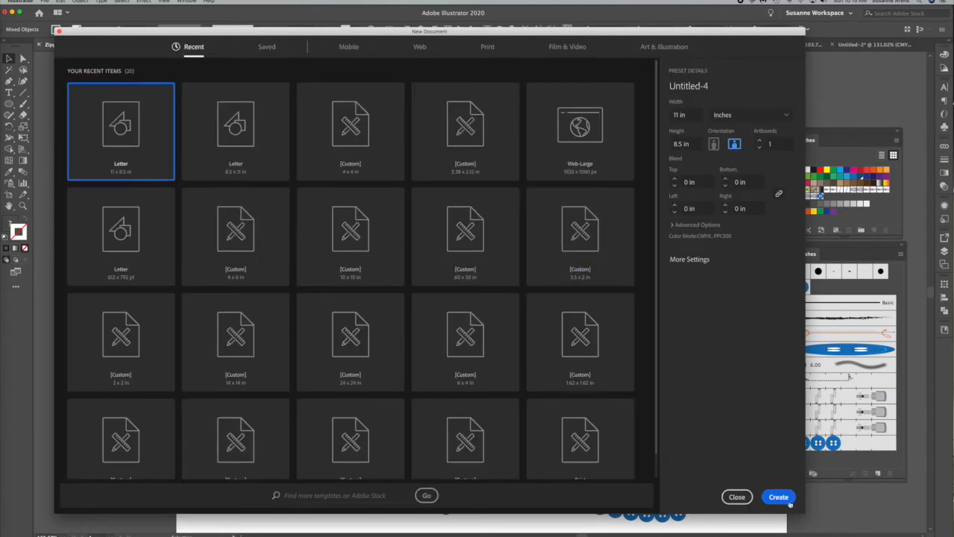
left_click(783, 500)
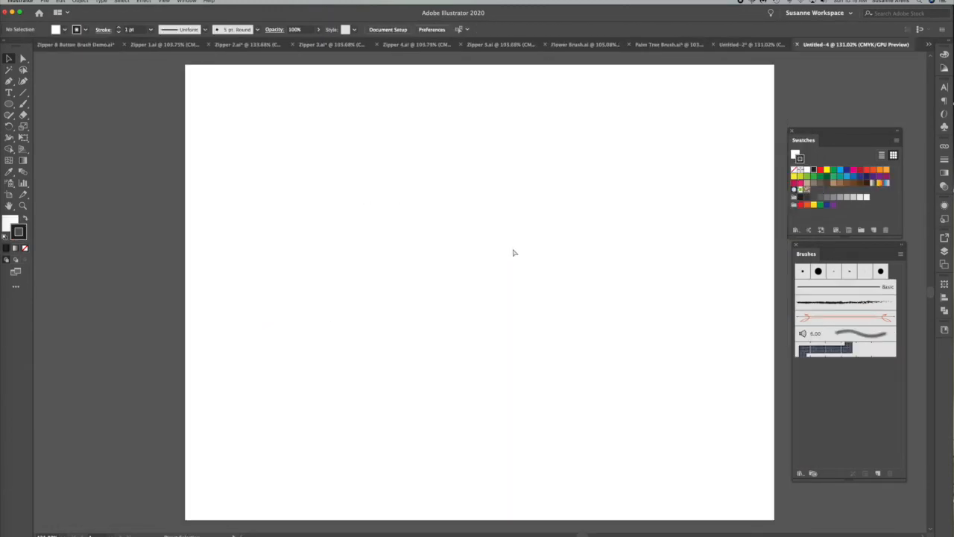
key("super+v")
left_click_drag(498, 250, 241, 105)
left_click(292, 122)
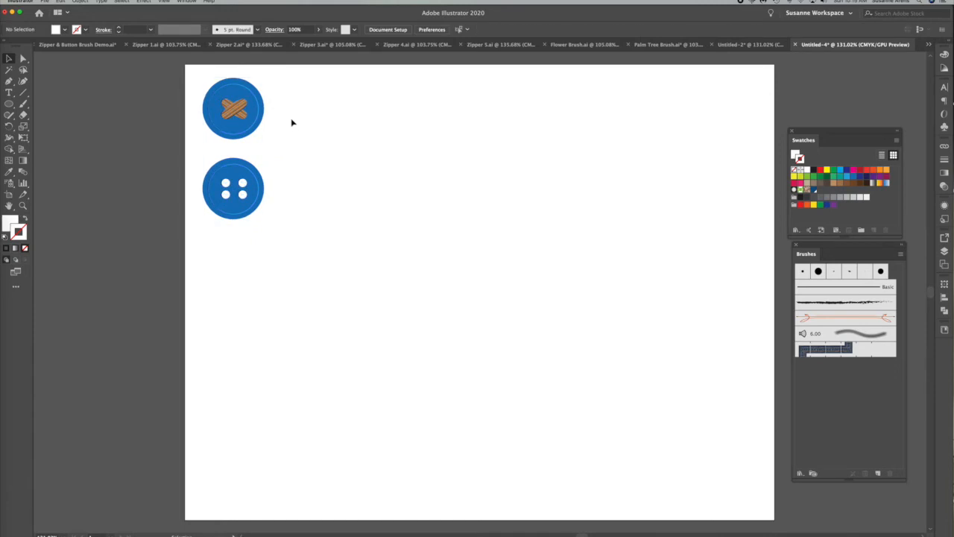
Step: Create a scatter brush named Scatter Brush Button from the stitched blue button, keeping the default settings
mouse_move(183, 141)
left_mouse_down()
mouse_move(209, 135)
mouse_move(869, 437)
left_mouse_up()
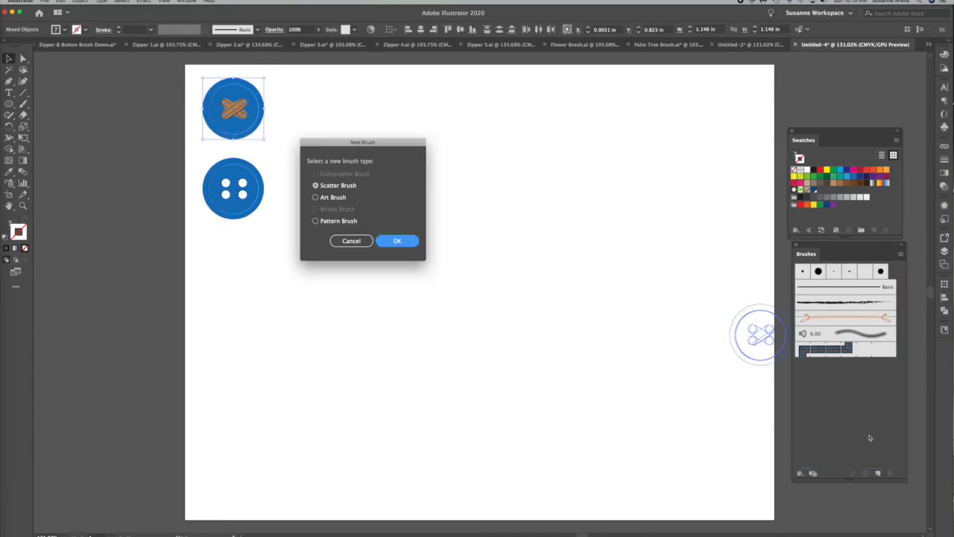
left_click(397, 240)
left_click(379, 203)
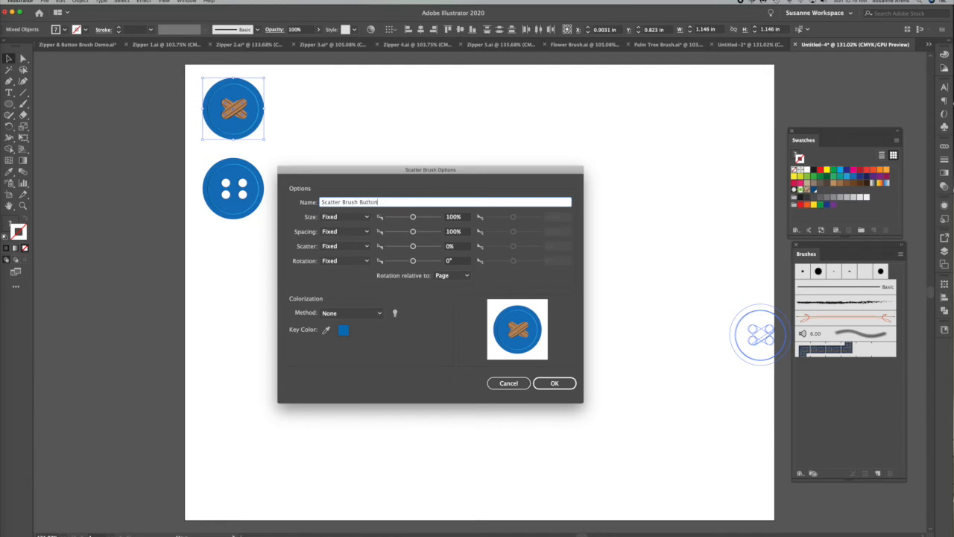
left_click(554, 383)
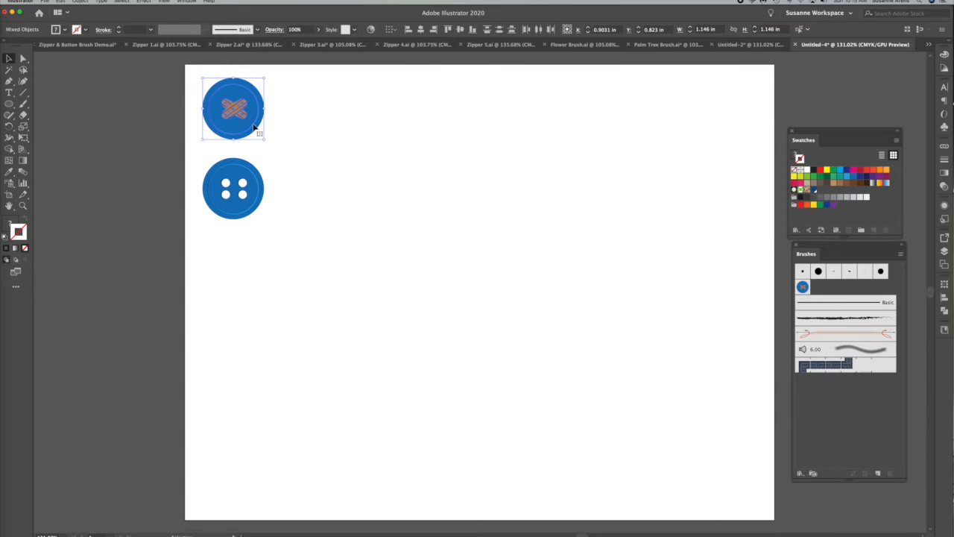
Step: Create an art brush named Art Brush Button from the four-hole blue button, stretched to fit the stroke length, and deselect the artwork
left_click(237, 210)
mouse_move(236, 209)
left_mouse_down()
mouse_move(889, 390)
mouse_move(891, 419)
left_mouse_up()
left_click(347, 197)
left_click(399, 240)
left_click(304, 114)
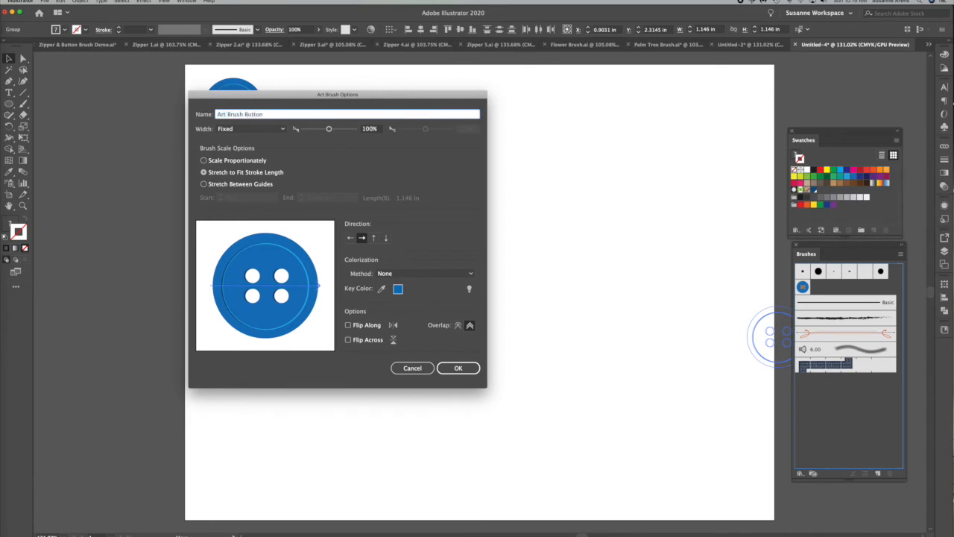
left_click(450, 367)
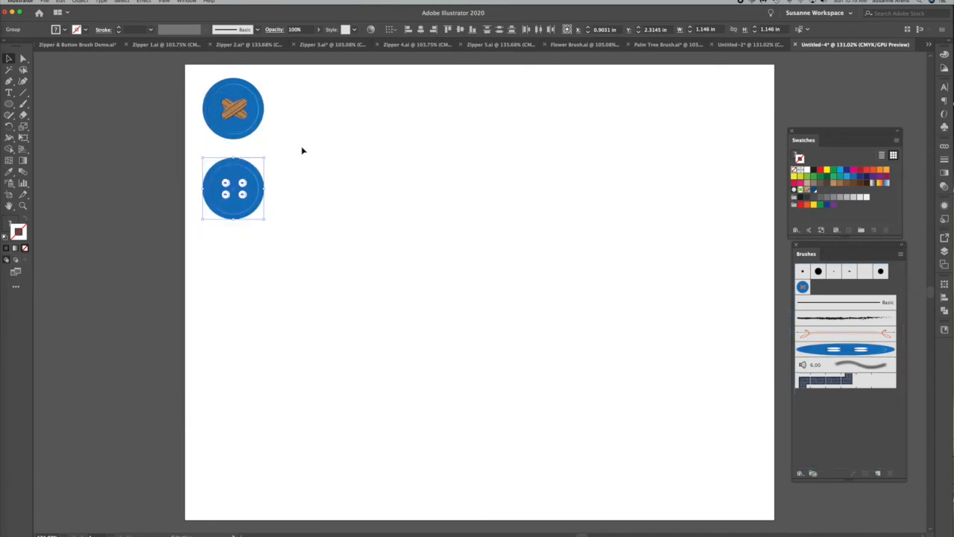
left_click(302, 151)
Step: Create a pattern brush named Pattern Brush Button from the stitched button, with no outer corner tile, and deselect the artwork
left_click(240, 123)
left_click_drag(240, 123, 812, 444)
left_click(315, 220)
left_click(414, 241)
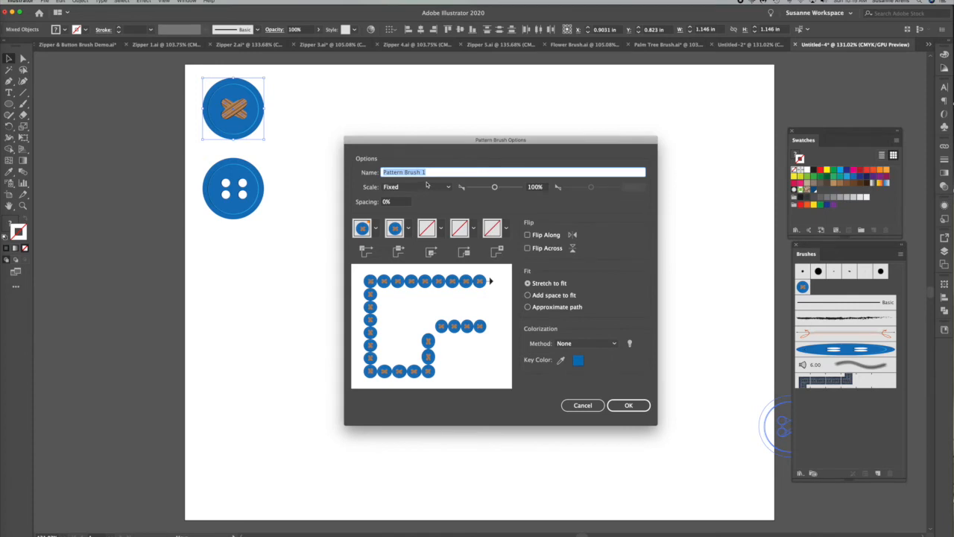
left_click(376, 229)
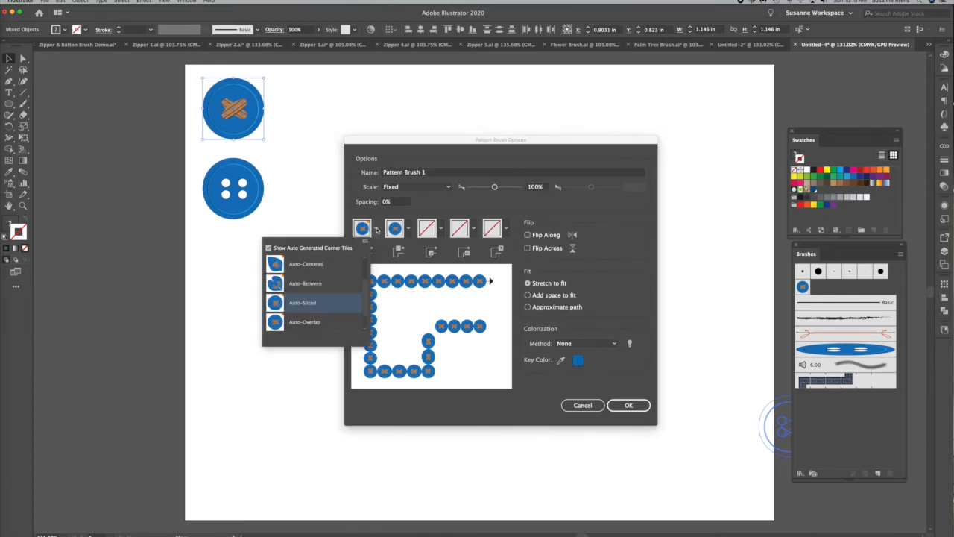
scroll(328, 261, "up", 2)
left_click(298, 267)
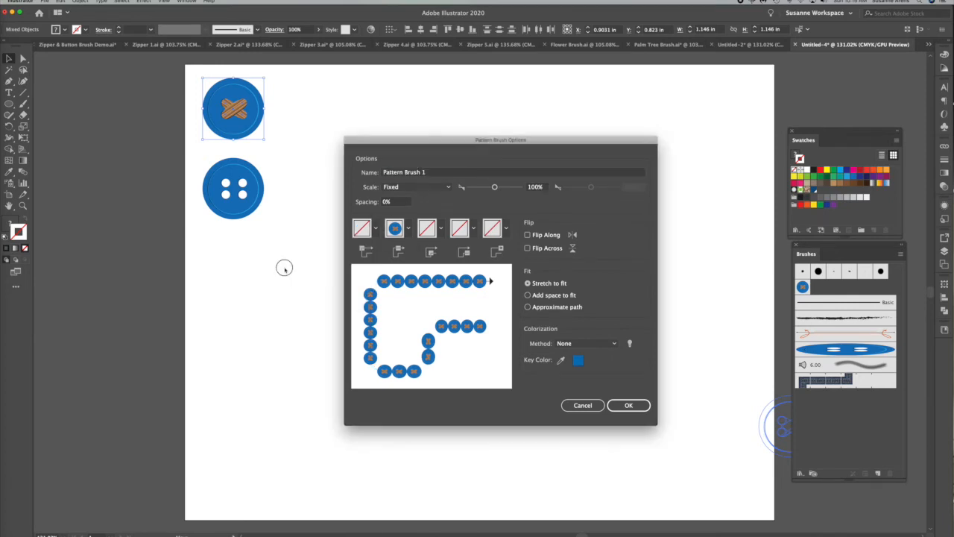
left_click(438, 172)
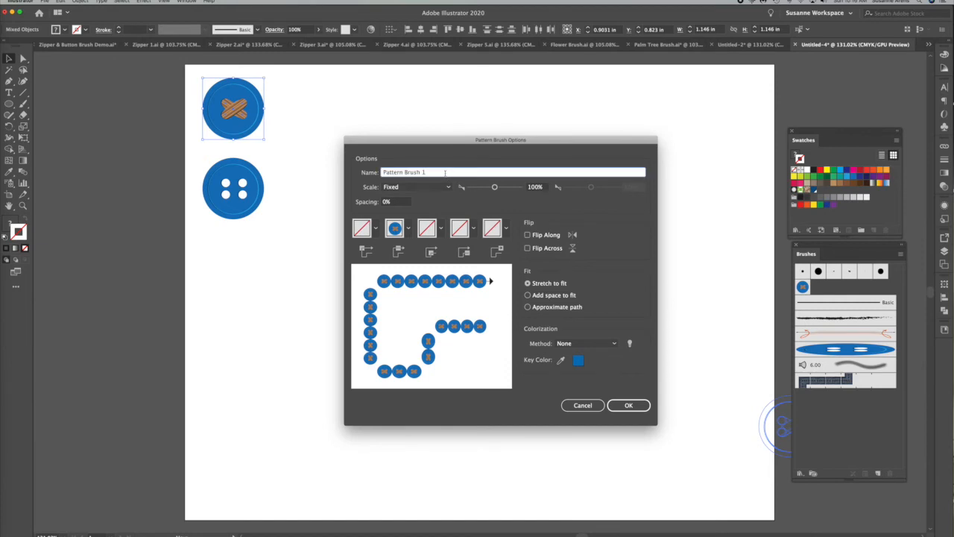
type("Button")
left_click(631, 407)
left_click(639, 419)
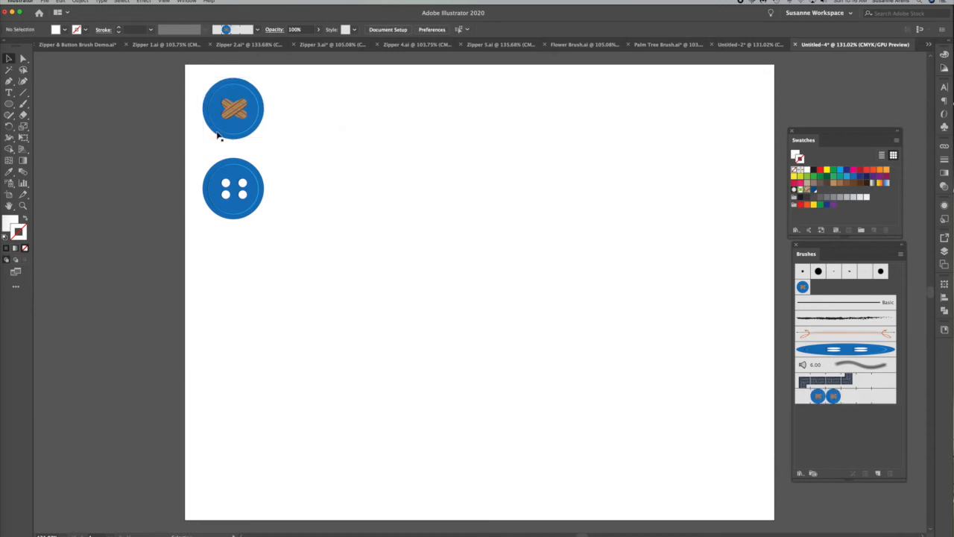
Step: Remove the fill and paint a gentle wave about 7.48 x 0.68 in across the artboard's upper area with Scatter Brush Button
left_click(23, 104)
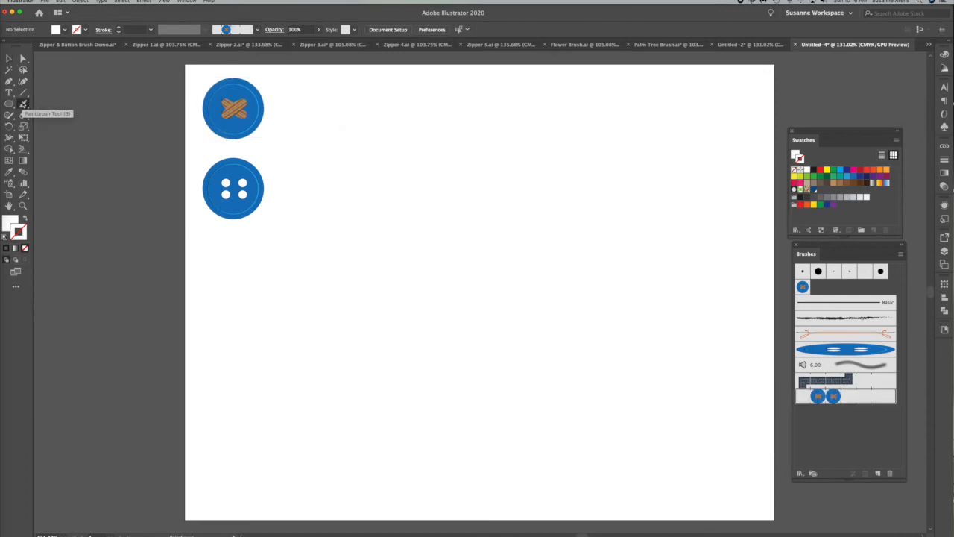
left_click(9, 225)
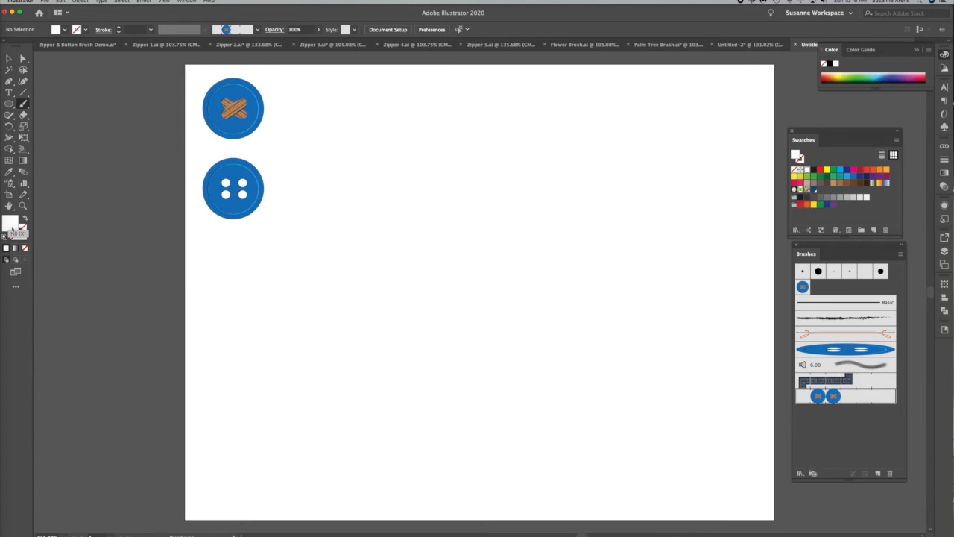
left_click(24, 248)
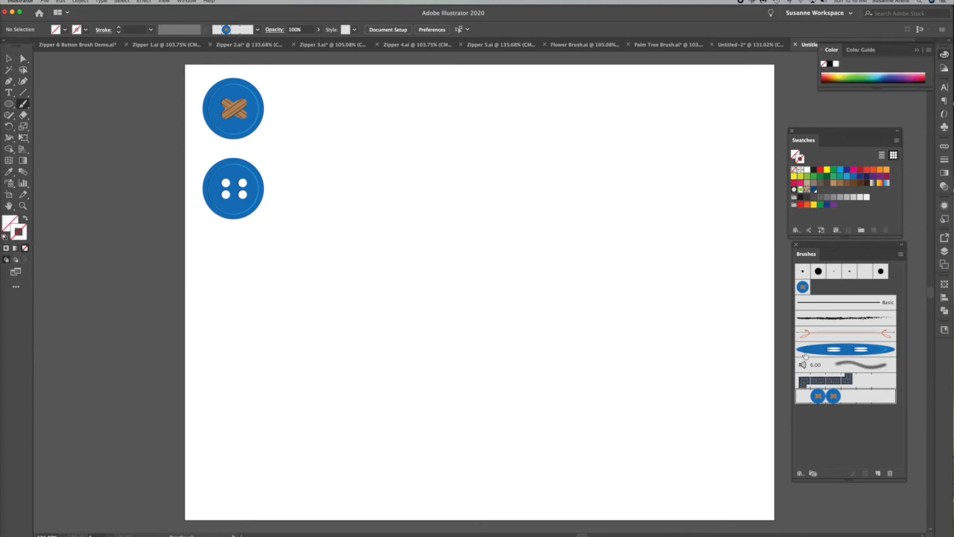
left_click(802, 288)
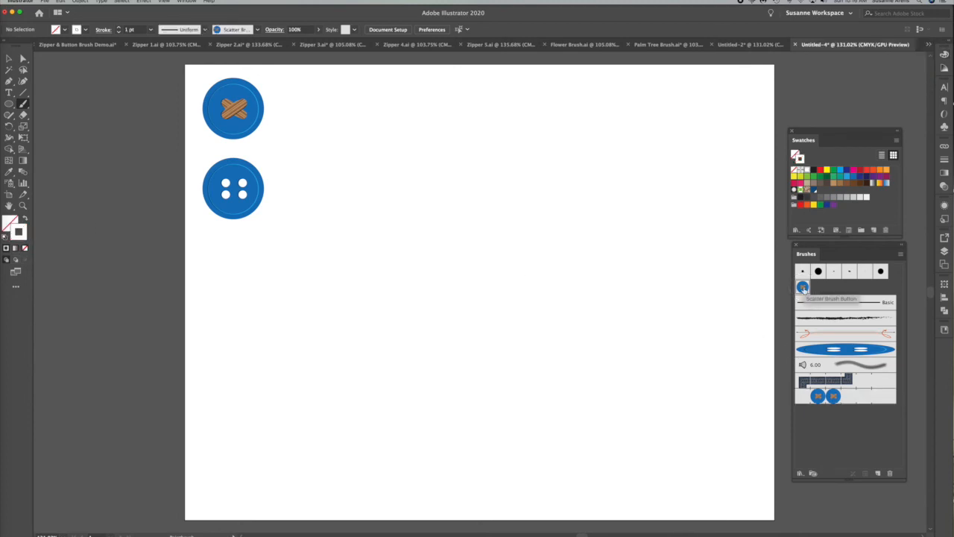
mouse_move(335, 142)
left_mouse_down()
mouse_move(368, 134)
mouse_move(679, 170)
mouse_move(734, 149)
left_mouse_up()
Step: Set the scatter-brush wave's stroke to 0.5 pt, move it slightly up, and deselect it
left_click(9, 58)
left_click(396, 132)
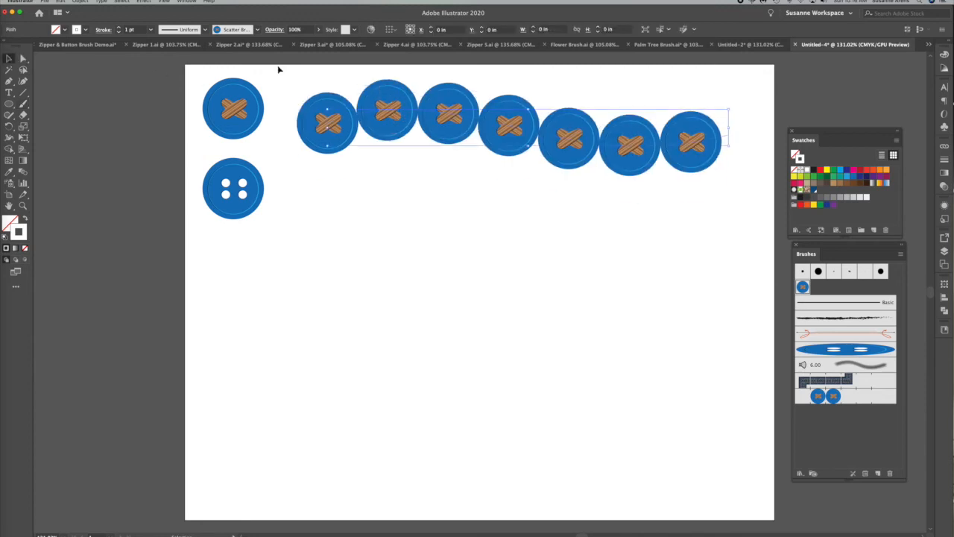
left_click(151, 29)
left_click(165, 50)
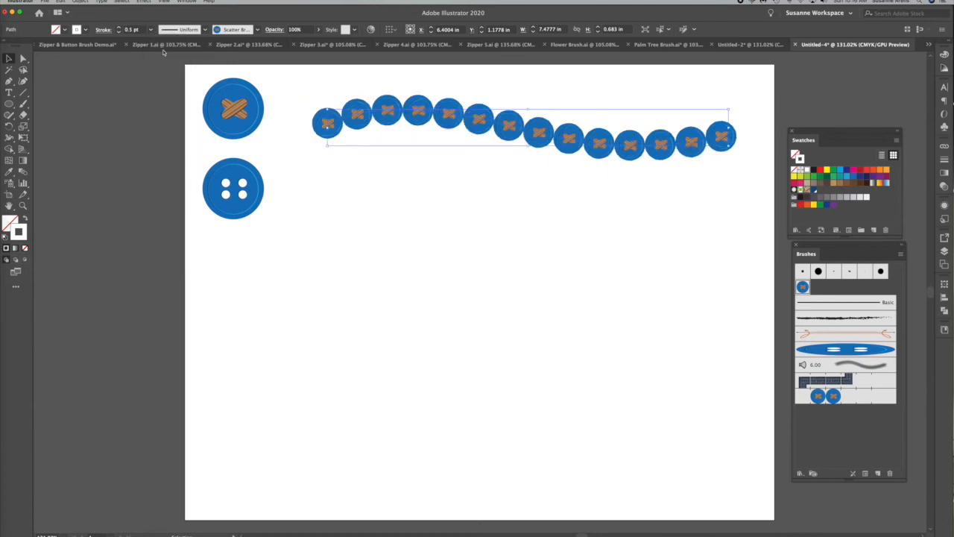
left_click(501, 224)
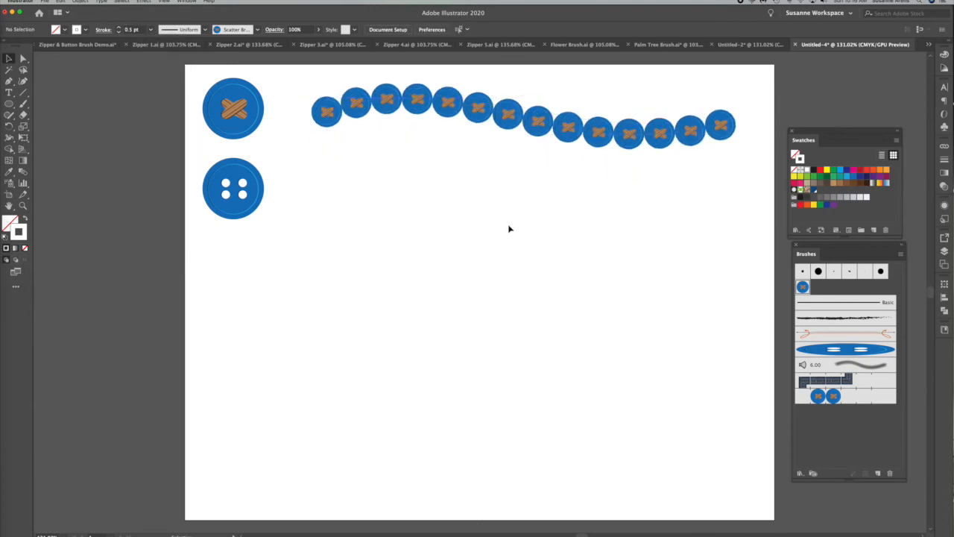
Step: Paint four short strokes of different lengths and angles below the button wave with Art Brush Button
key("b")
left_click(824, 349)
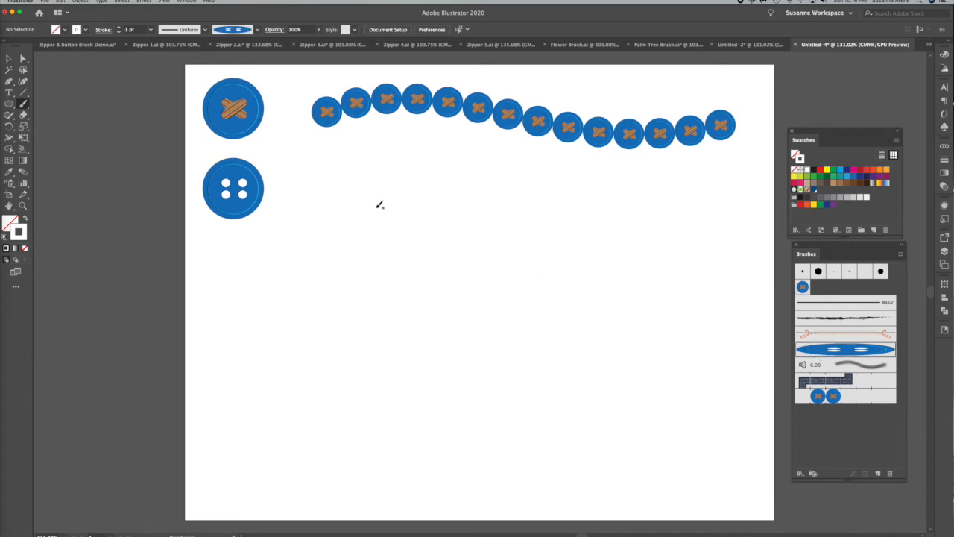
left_click_drag(340, 202, 476, 208)
key("super+z")
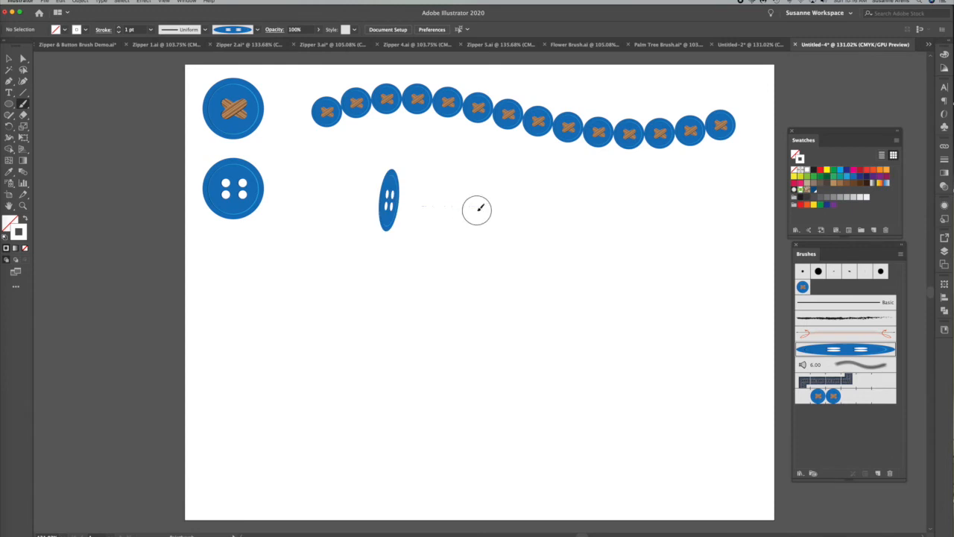
mouse_move(536, 234)
left_mouse_down()
mouse_move(634, 221)
mouse_move(750, 167)
mouse_move(744, 173)
left_mouse_up()
Step: Draw a circle about 1.09 in wide below and right of the four-hole button and apply Art Brush Button to it
left_click(9, 103)
left_click_drag(306, 230, 350, 277)
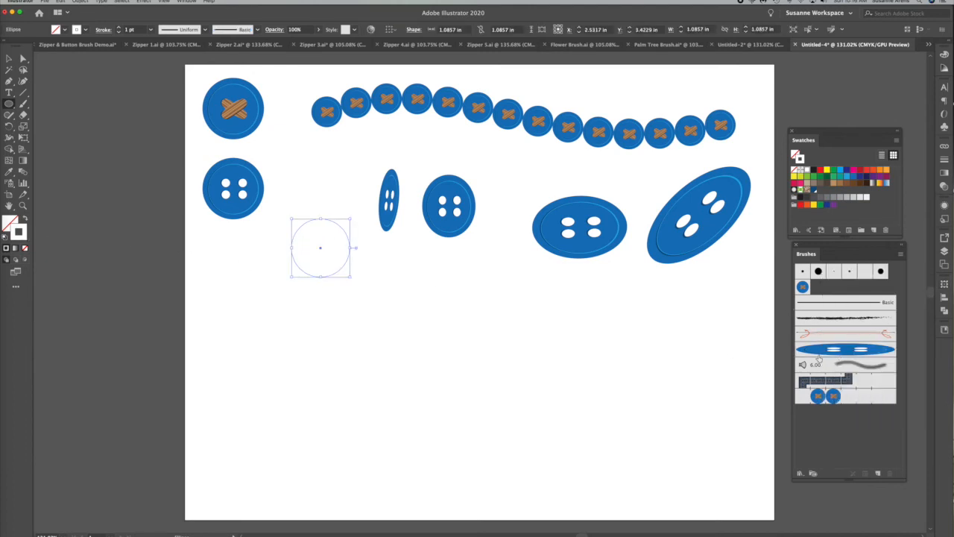
left_click(821, 350)
Step: Set the circle's stroke to 0.25 pt, move it up beside the four-hole button, and deselect it
left_click(151, 31)
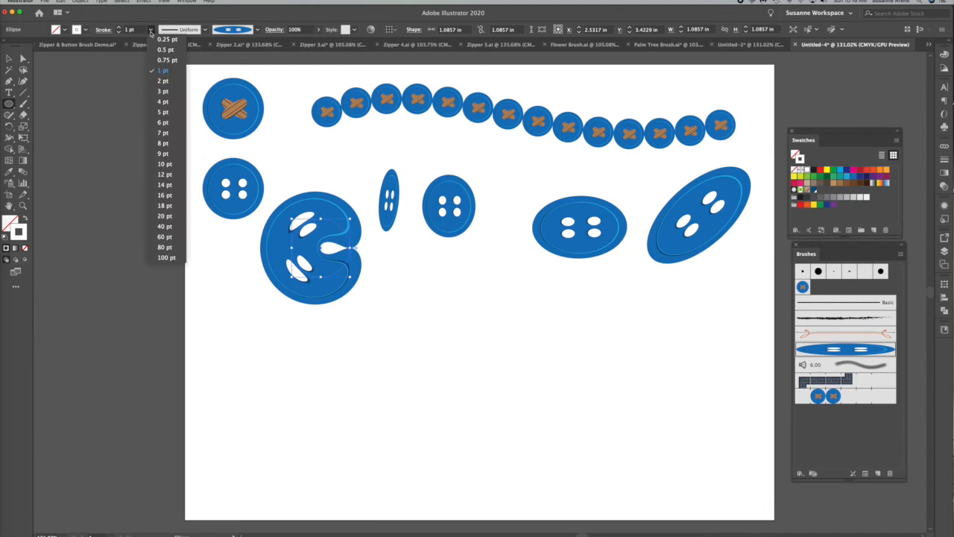
left_click(164, 40)
left_click(9, 58)
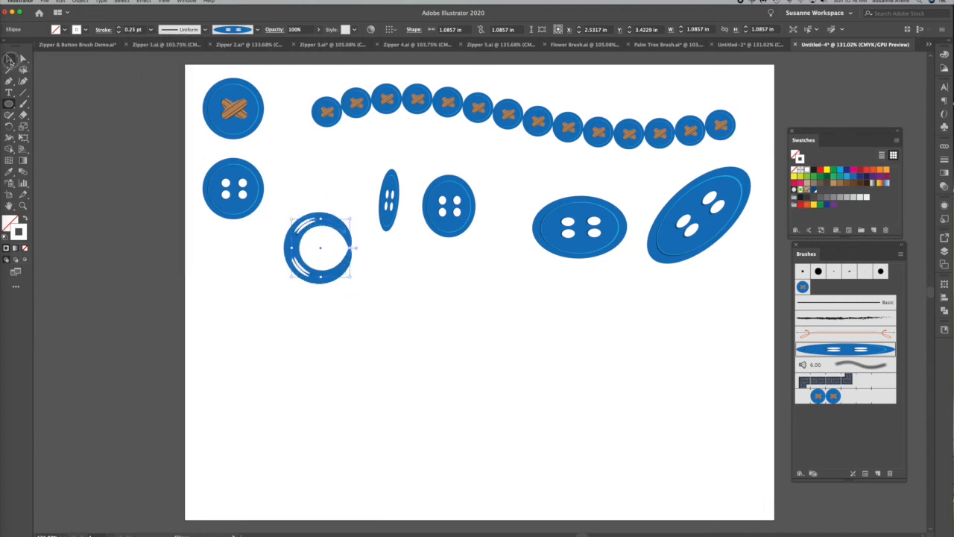
left_click(165, 135)
left_click_drag(295, 225, 299, 197)
left_click(304, 248)
Step: Paint a wavy button chain about 8.19 x 1.07 in across the artboard's lower half with Pattern Brush Button
left_click(23, 103)
left_click(809, 395)
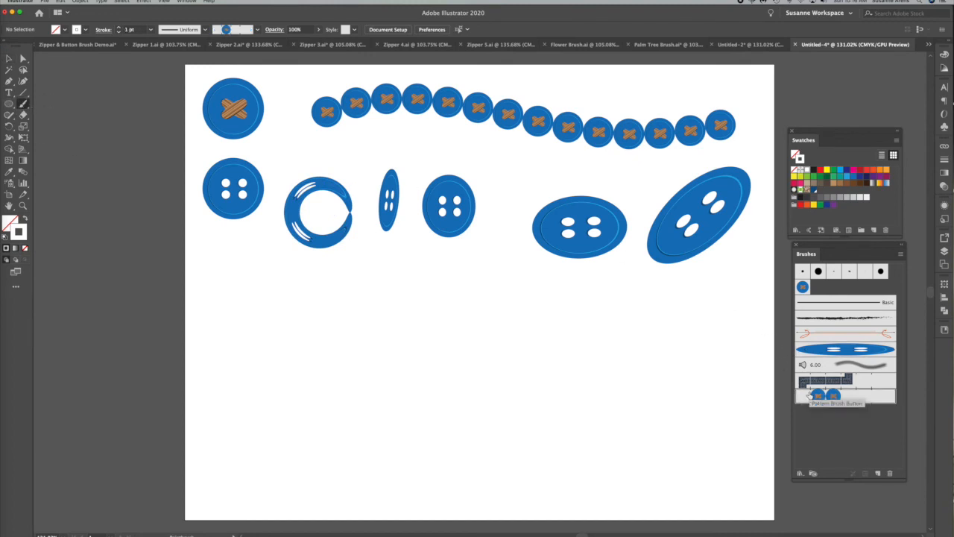
mouse_move(262, 313)
left_mouse_down()
mouse_move(356, 316)
mouse_move(431, 354)
mouse_move(516, 365)
mouse_move(705, 340)
left_mouse_up()
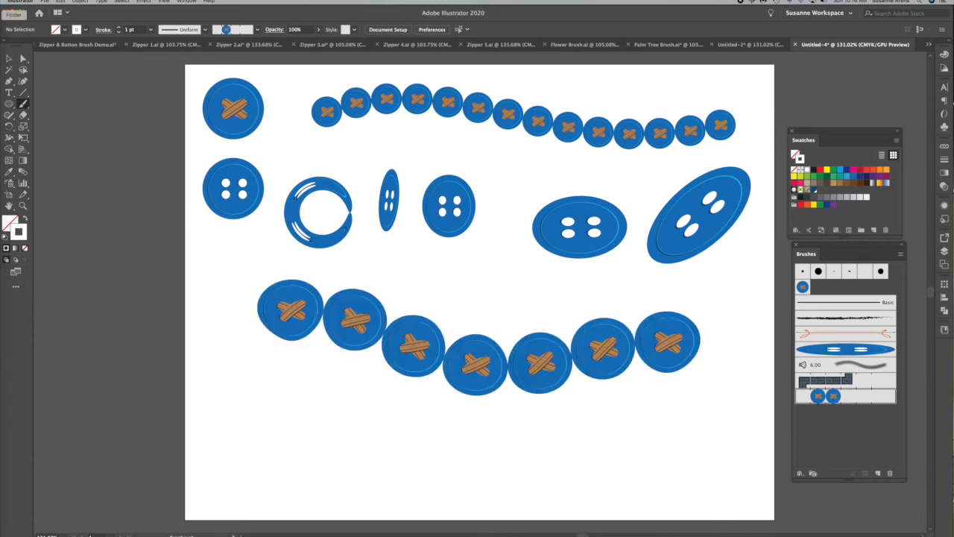
Step: Set the pattern-brush button chain's stroke to 0.5 pt
left_click(9, 58)
left_click(422, 378)
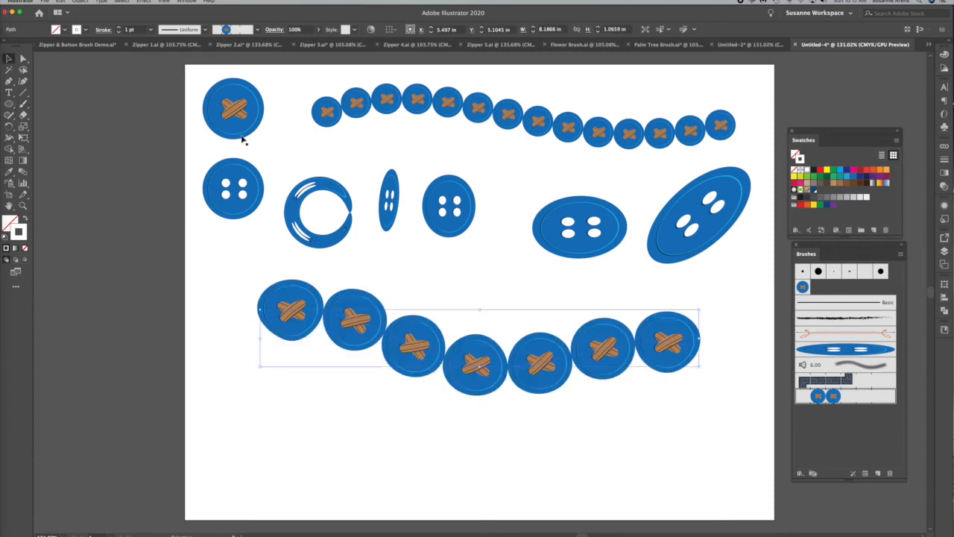
left_click(150, 29)
left_click(164, 49)
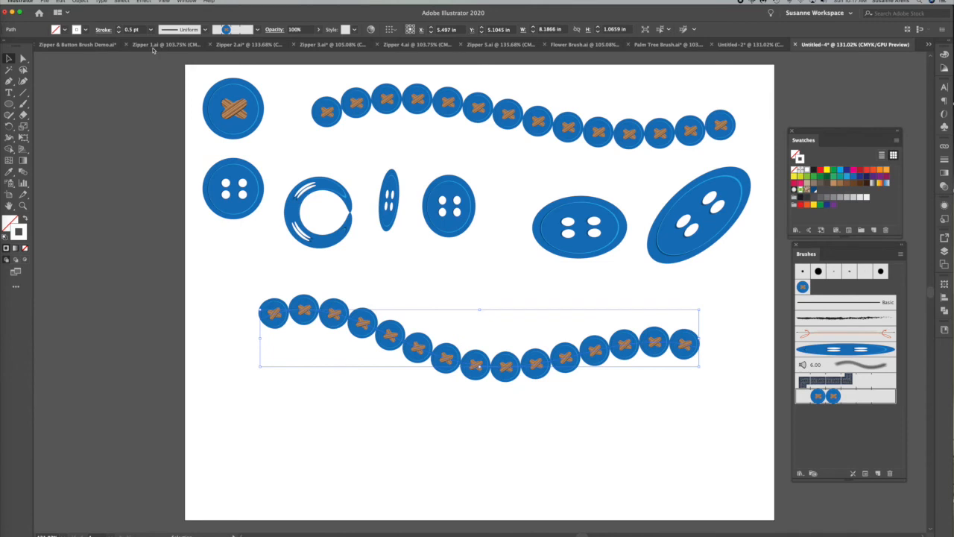
Step: Try the single-bulge width profile on the button chain, apply the double-bulge profile instead, and move the chain up below the art-brush buttons
left_click(198, 30)
left_click(196, 67)
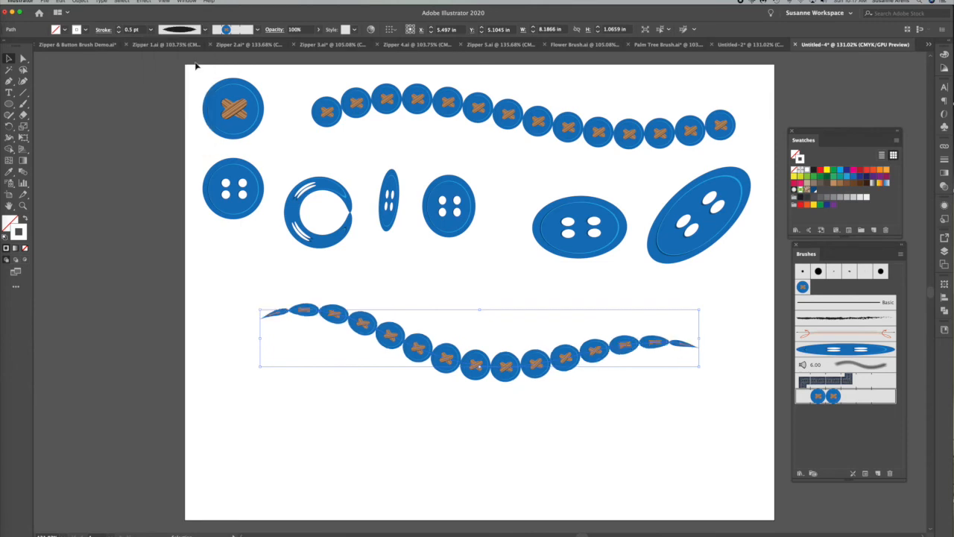
left_click(205, 30)
left_click(187, 80)
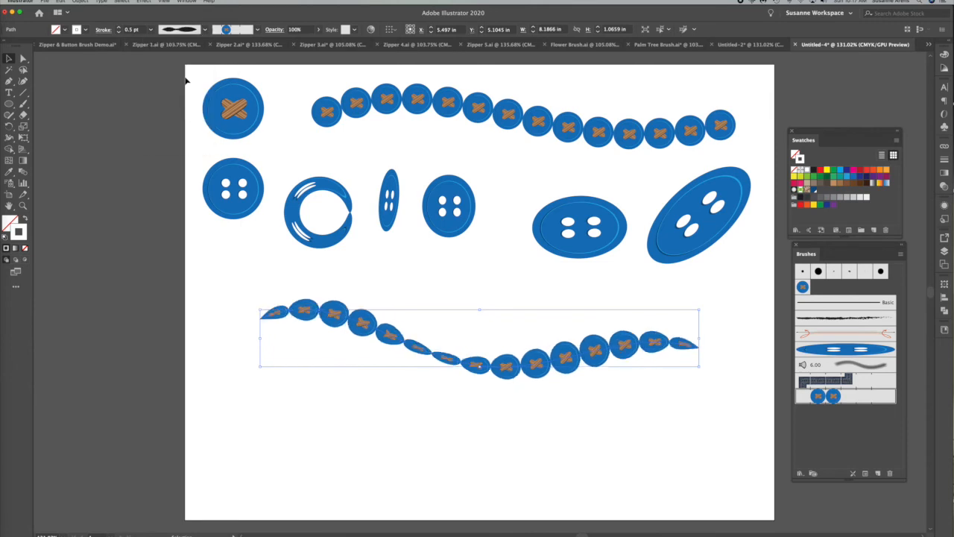
left_click_drag(457, 346, 470, 303)
left_click(442, 383)
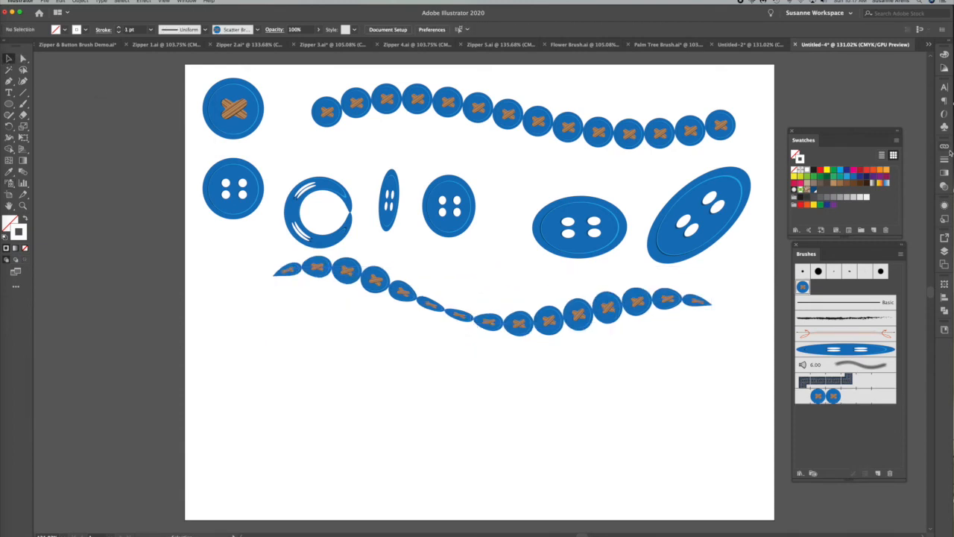
Step: Turn the stitched button into a dynamic symbol named Button with the Graphic export type
left_click(232, 108)
key("super+shift+F11")
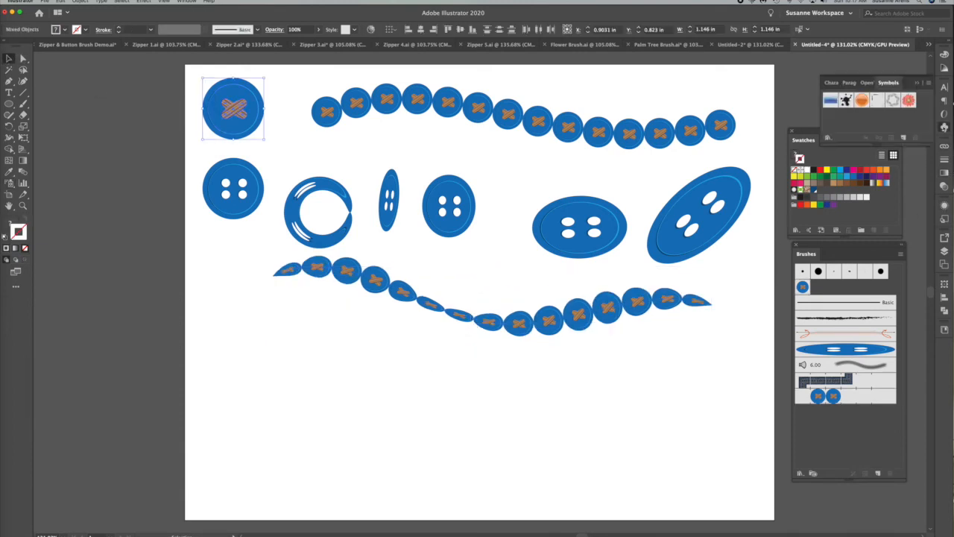
mouse_move(888, 82)
left_mouse_down()
mouse_move(755, 269)
mouse_move(746, 350)
left_mouse_up()
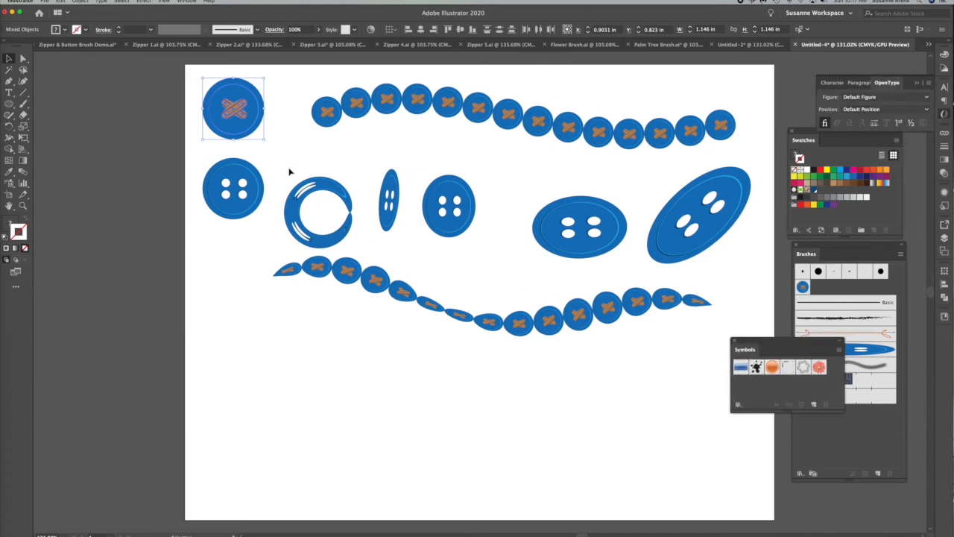
key("F8")
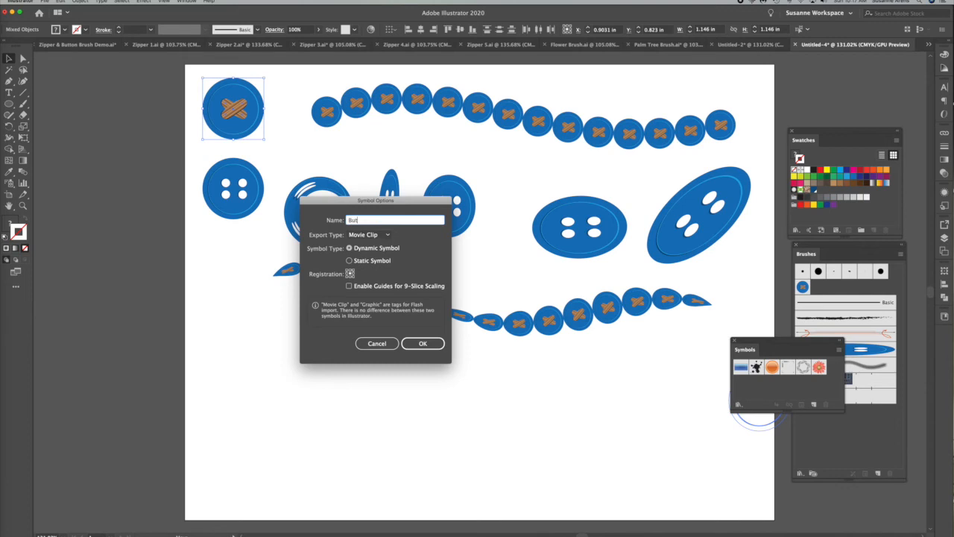
left_click(386, 234)
left_click(376, 256)
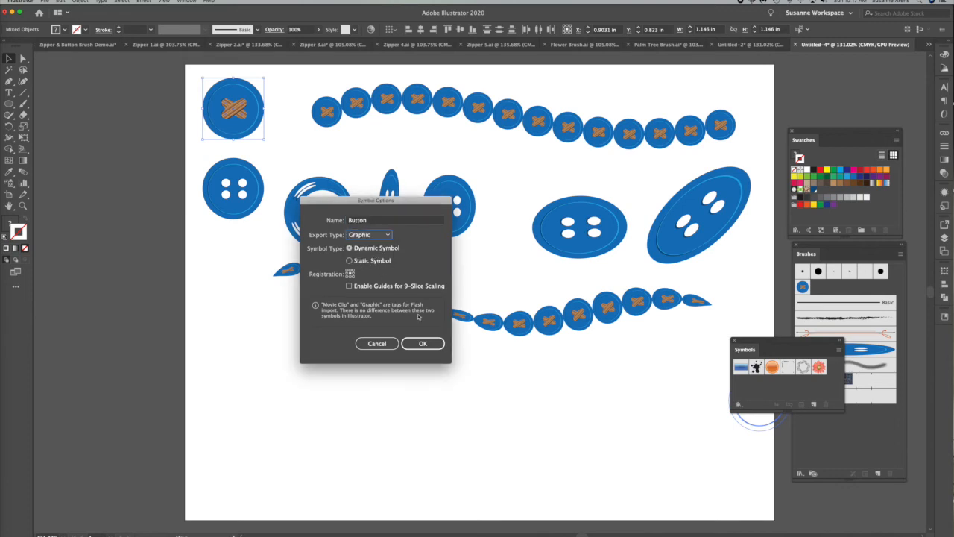
left_click(418, 348)
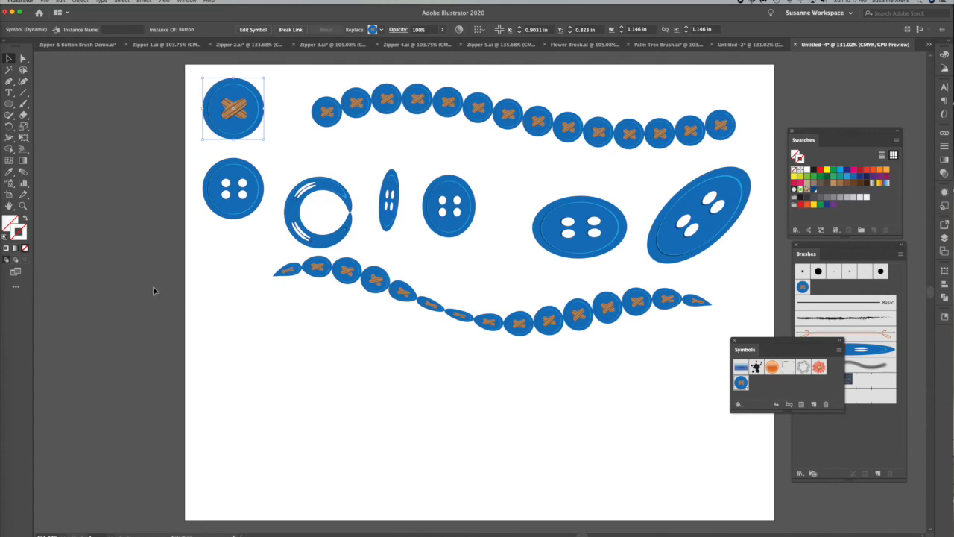
Step: Spray a loose pile of Button symbols across the lower half of the artboard with the Symbol Sprayer
left_click(740, 382)
left_click(10, 183)
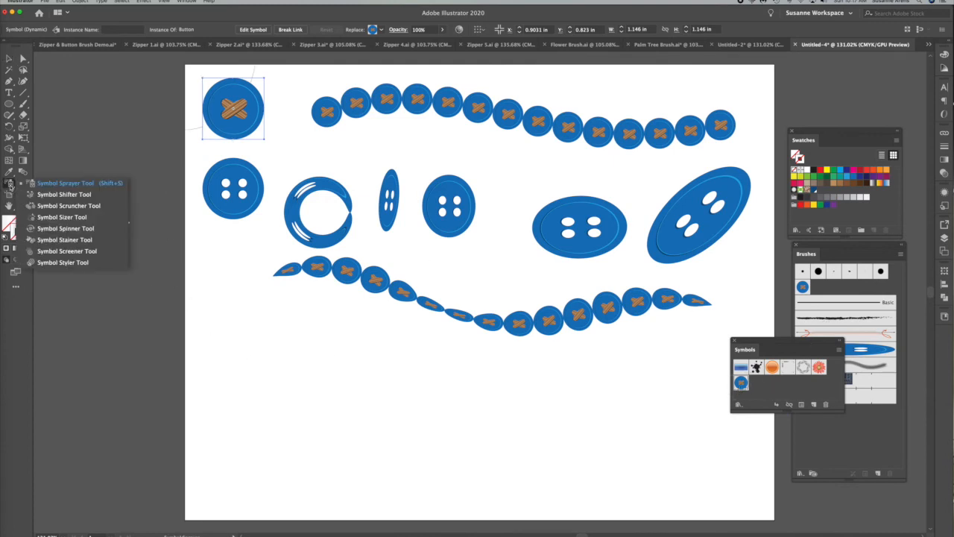
mouse_move(330, 396)
left_mouse_down()
mouse_move(365, 392)
mouse_move(352, 427)
mouse_move(582, 430)
mouse_move(698, 419)
mouse_move(606, 395)
mouse_move(449, 471)
mouse_move(352, 362)
mouse_move(255, 380)
mouse_move(382, 450)
mouse_move(670, 452)
mouse_move(447, 403)
left_mouse_up()
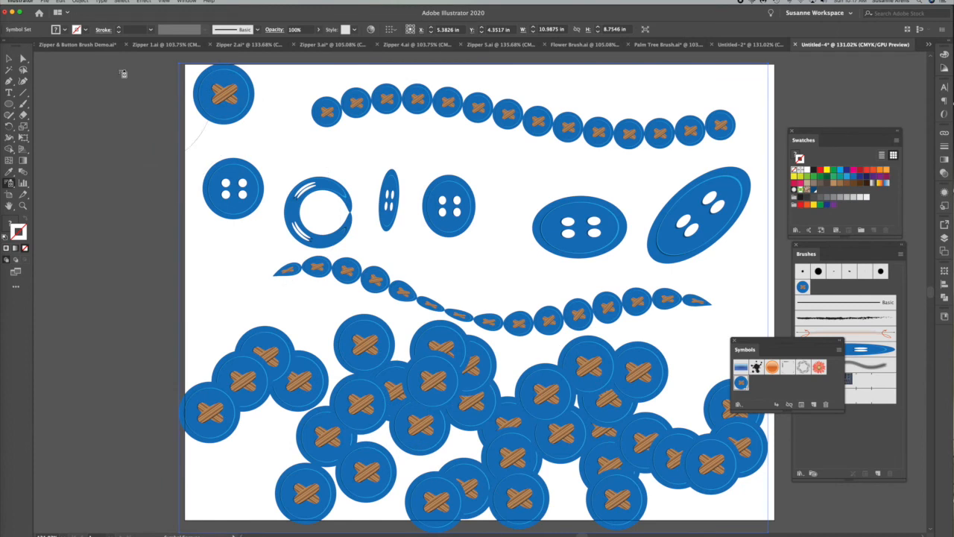
left_click(10, 59)
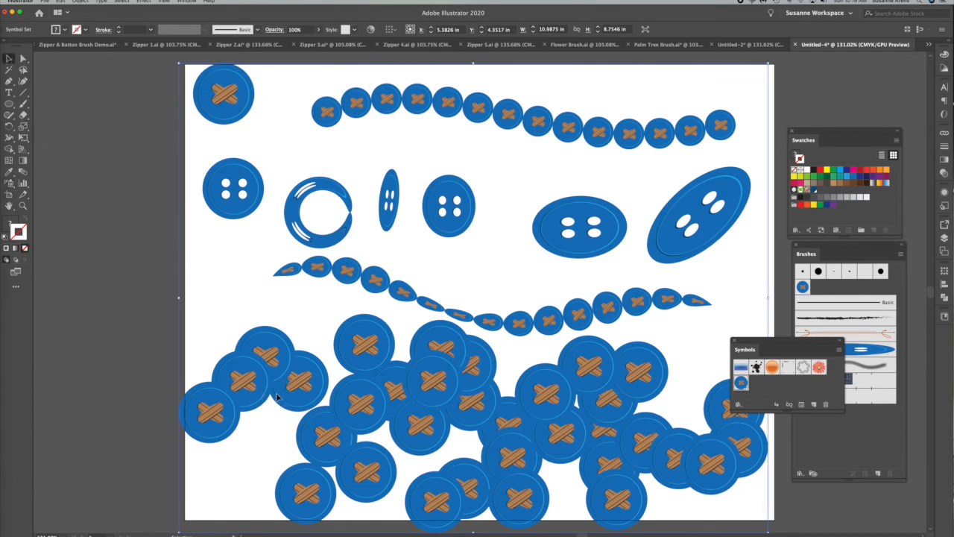
Step: Push the sprayed buttons into new positions across the pile with the Symbol Shifter
left_click(11, 187)
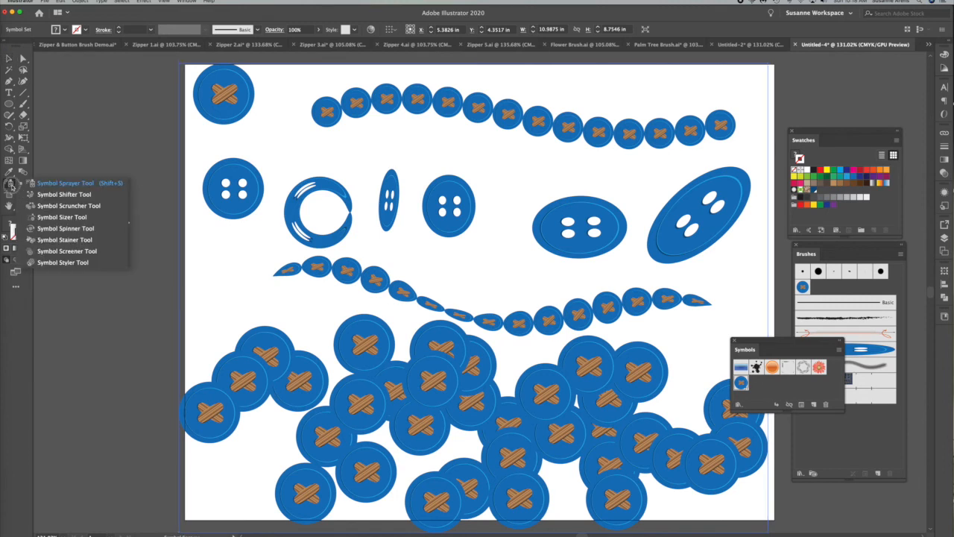
left_click(48, 195)
mouse_move(255, 405)
left_mouse_down()
mouse_move(440, 440)
mouse_move(514, 441)
mouse_move(596, 417)
mouse_move(738, 462)
mouse_move(716, 448)
left_mouse_up()
mouse_move(285, 377)
left_mouse_down()
mouse_move(262, 358)
mouse_move(368, 405)
mouse_move(384, 389)
mouse_move(316, 266)
left_mouse_up()
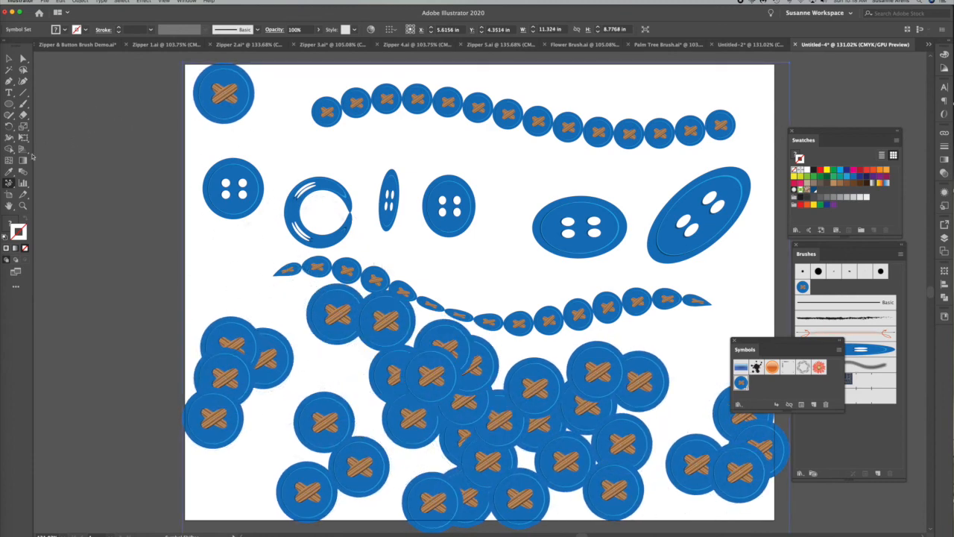
Step: Pull the sprayed buttons closer together with the Symbol Scruncher
left_click(9, 182)
left_click(46, 209)
left_click_drag(316, 389, 383, 473)
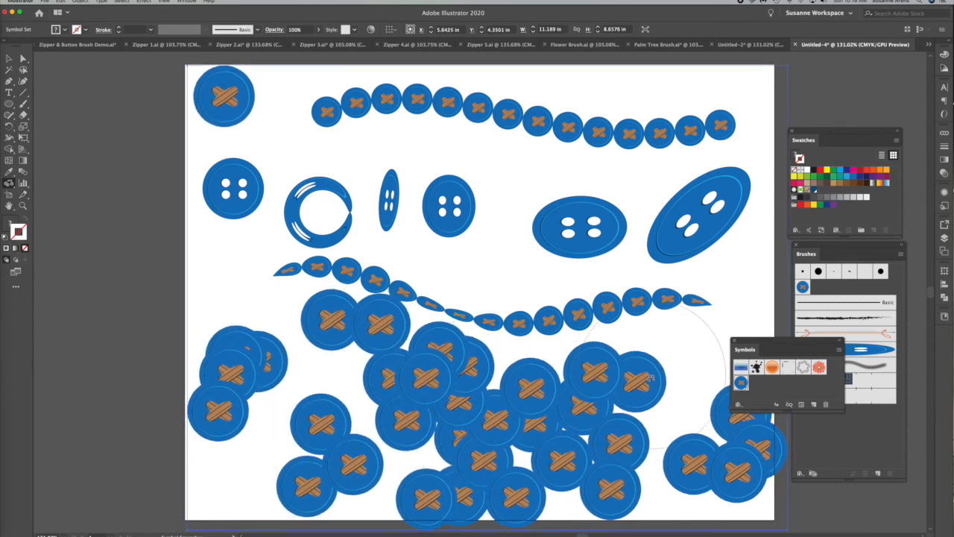
Step: Enlarge buttons at the pile's left end, in its upper middle and at its lower right with the Symbol Sizer
left_click(8, 182)
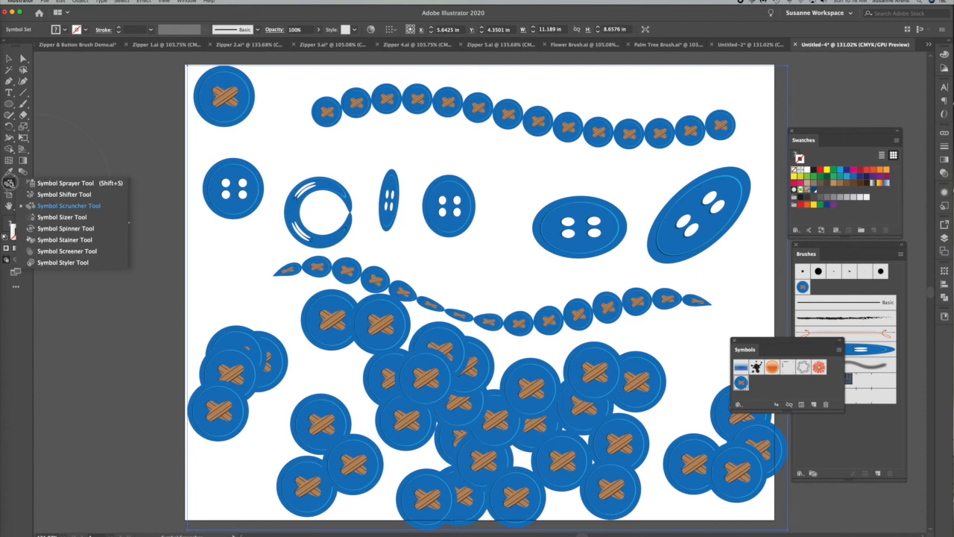
left_click(47, 218)
left_click_drag(423, 380, 426, 377)
mouse_move(239, 377)
left_mouse_down()
mouse_move(202, 428)
mouse_move(231, 464)
left_mouse_up()
left_click_drag(295, 500, 299, 493)
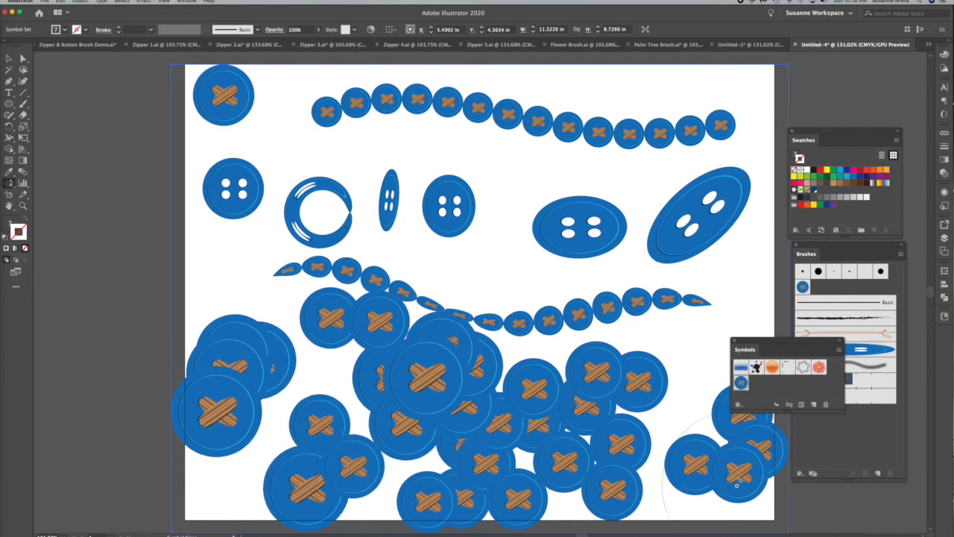
left_click_drag(738, 474, 737, 473)
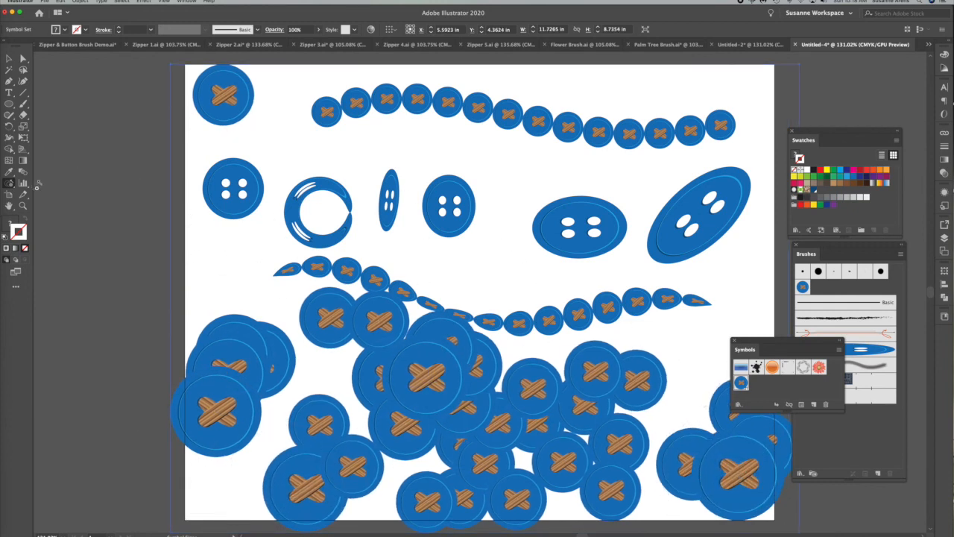
Step: Rotate the sprayed buttons in different directions with the Symbol Spinner
left_click_drag(13, 187, 66, 230)
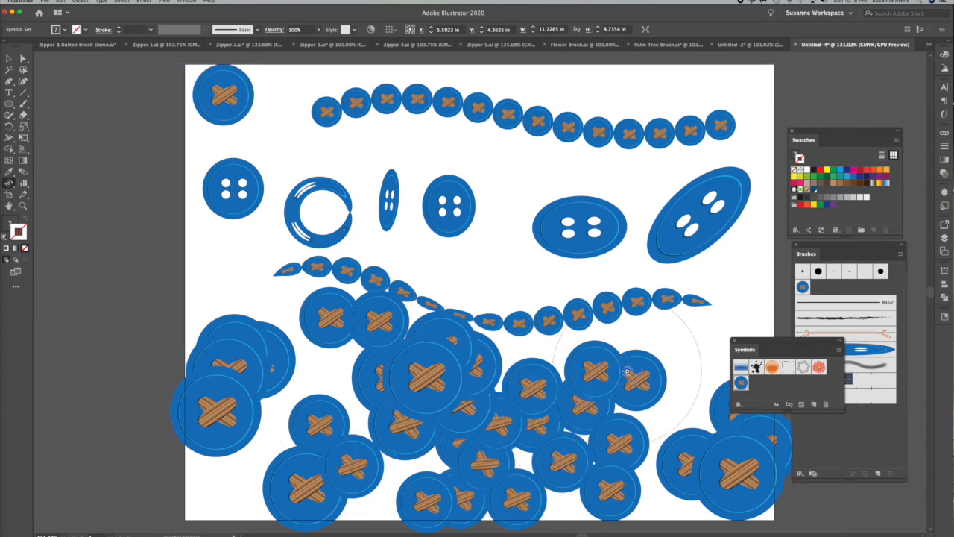
left_click_drag(255, 320, 292, 403)
mouse_move(290, 260)
left_mouse_down()
mouse_move(379, 372)
mouse_move(515, 447)
left_mouse_up()
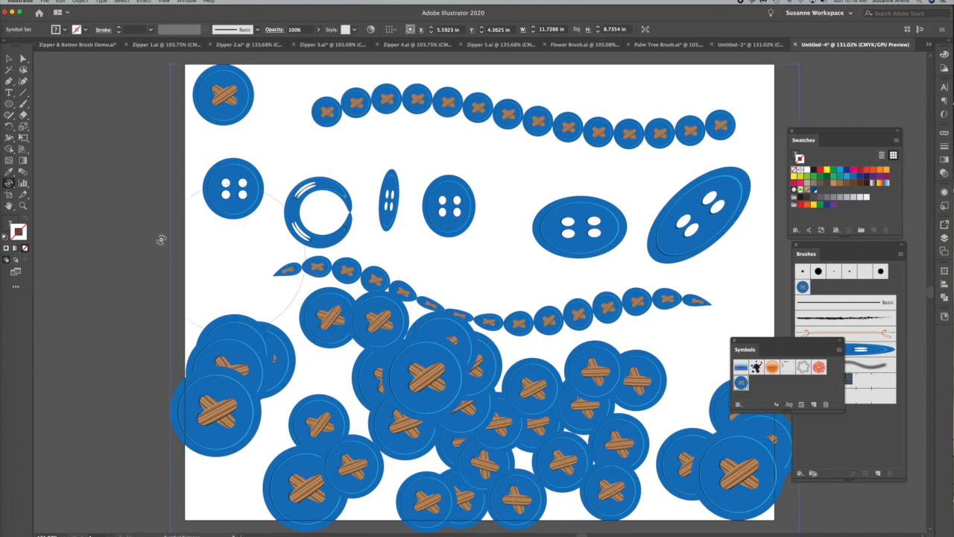
Step: Prepare the Symbol Stainer with a purple fill and a brush diameter of 2.0
left_click_drag(9, 183, 64, 243)
left_click(12, 224)
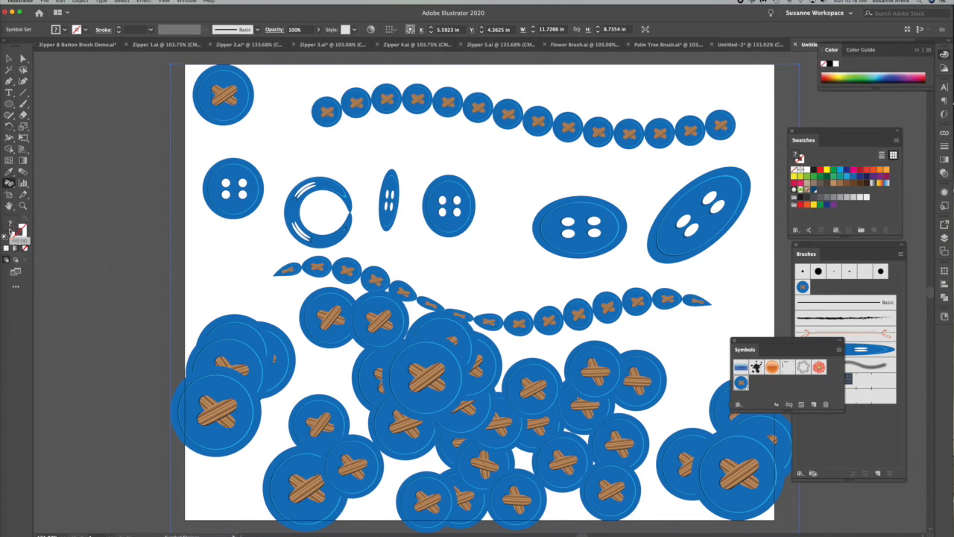
left_click(832, 205)
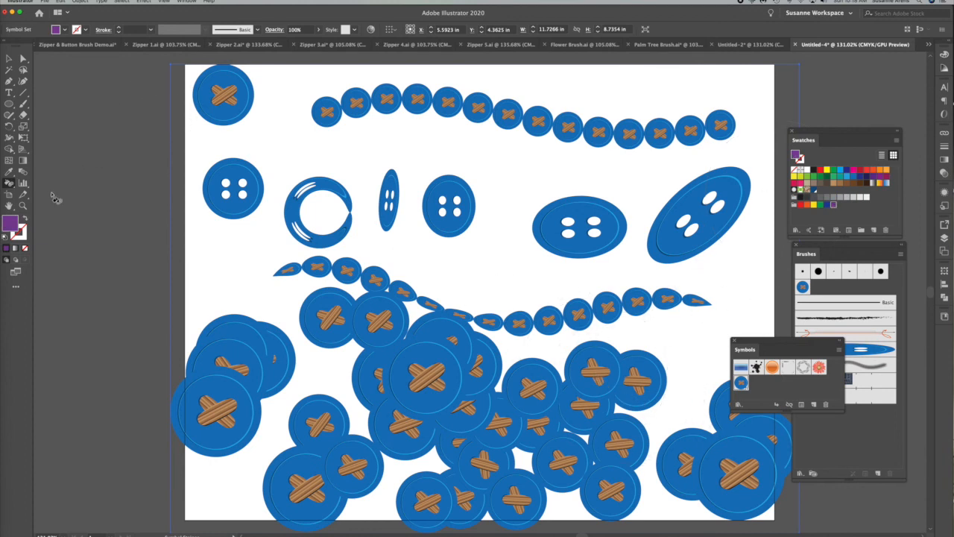
double_click(10, 183)
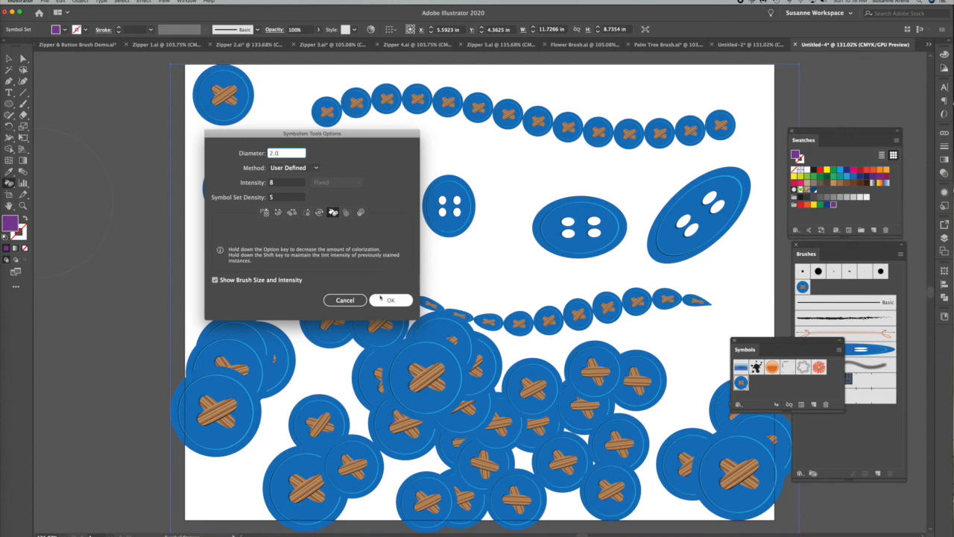
left_click(381, 299)
Step: Stain the large lower-right button, the right-centre group and the upper-left pair of sprayed buttons purple
left_click(745, 488)
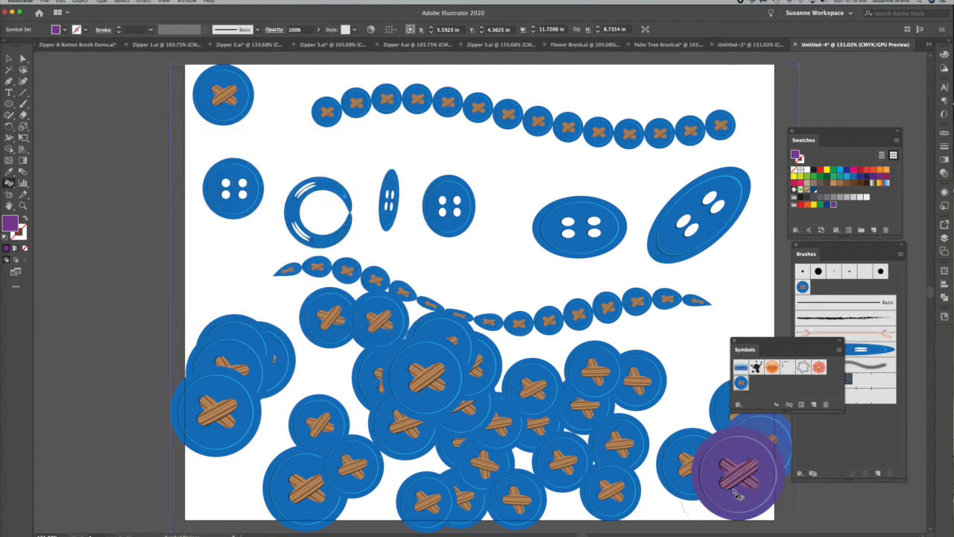
left_click_drag(604, 383, 524, 384)
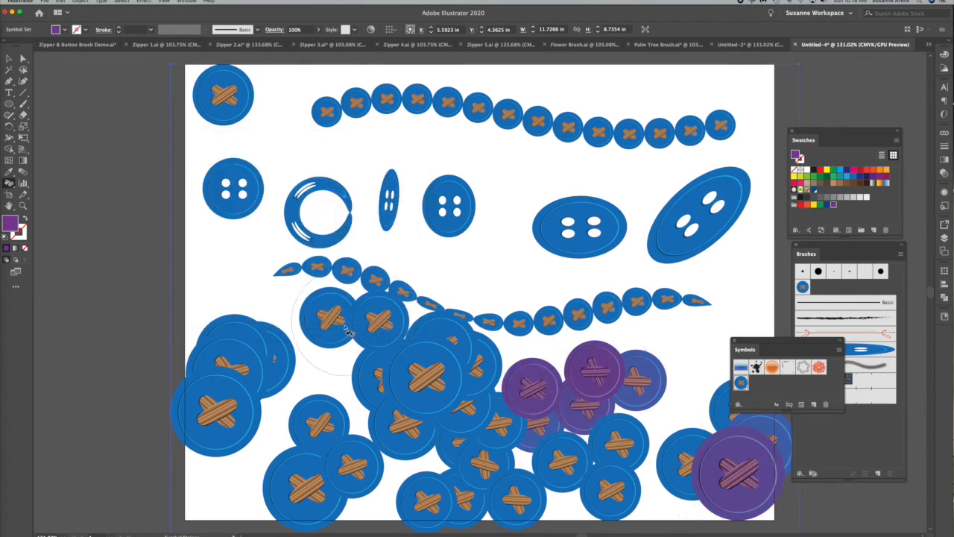
left_click(347, 326)
Step: Stain the lower-left pair and the far-left cluster of sprayed buttons green
left_click(820, 205)
left_click(302, 492)
left_click(357, 468)
left_click(272, 386)
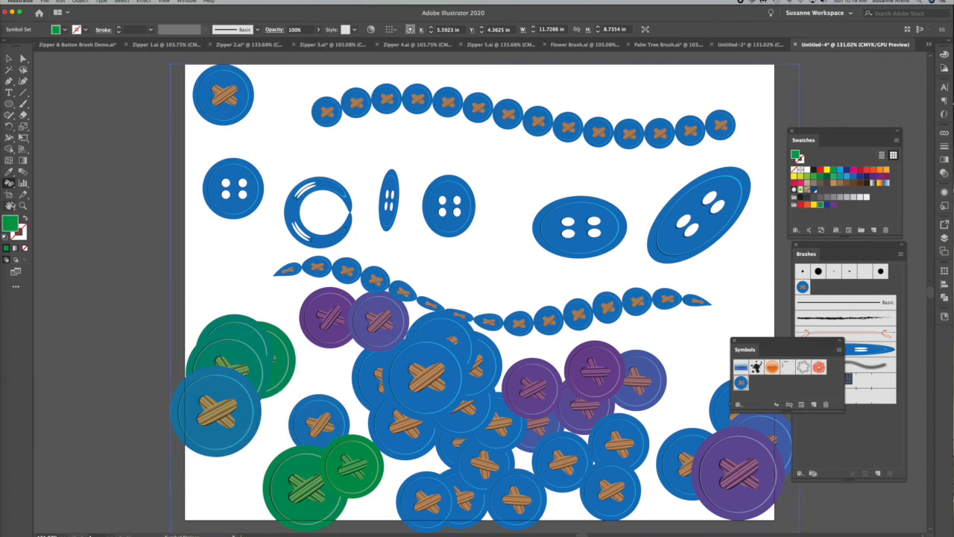
Step: Make several blue buttons in the pile's middle, along its bottom and at its right semi-transparent with the Symbol Screener
left_click_drag(9, 182, 67, 252)
left_click(559, 468)
left_click(409, 381)
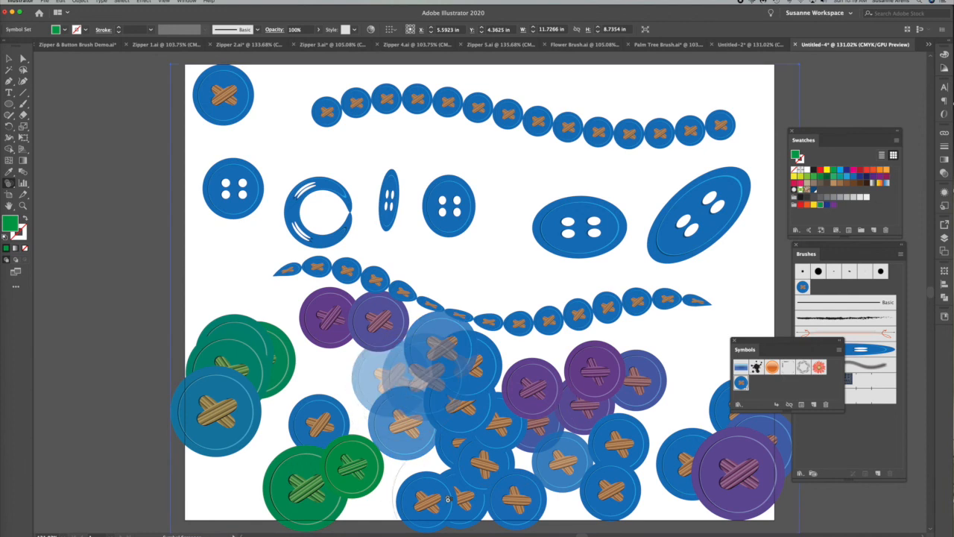
left_click(436, 496)
left_click(684, 463)
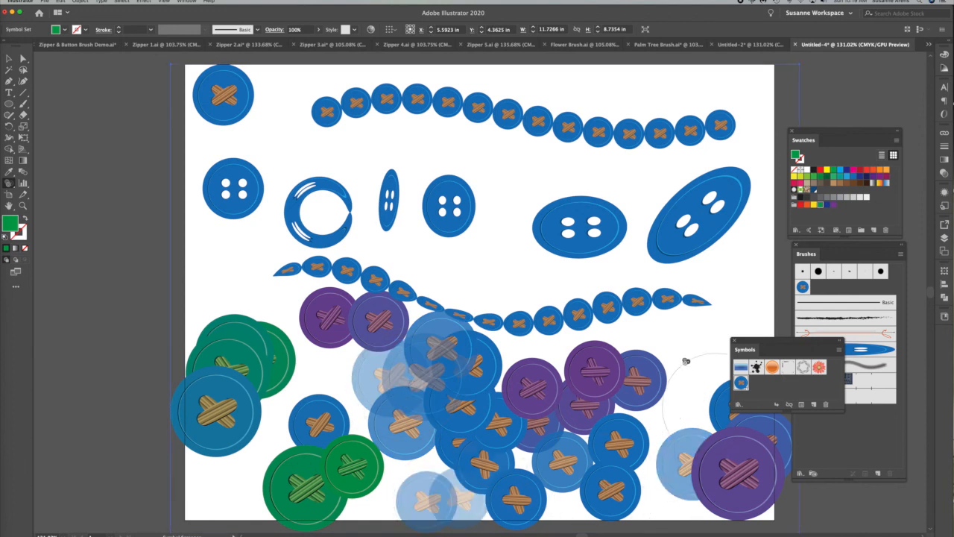
Step: Scale the whole sprayed symbol set down to about 8.56 x 6.38 in, move it below the wavy button chain and deselect it
left_click(8, 58)
left_click(535, 462)
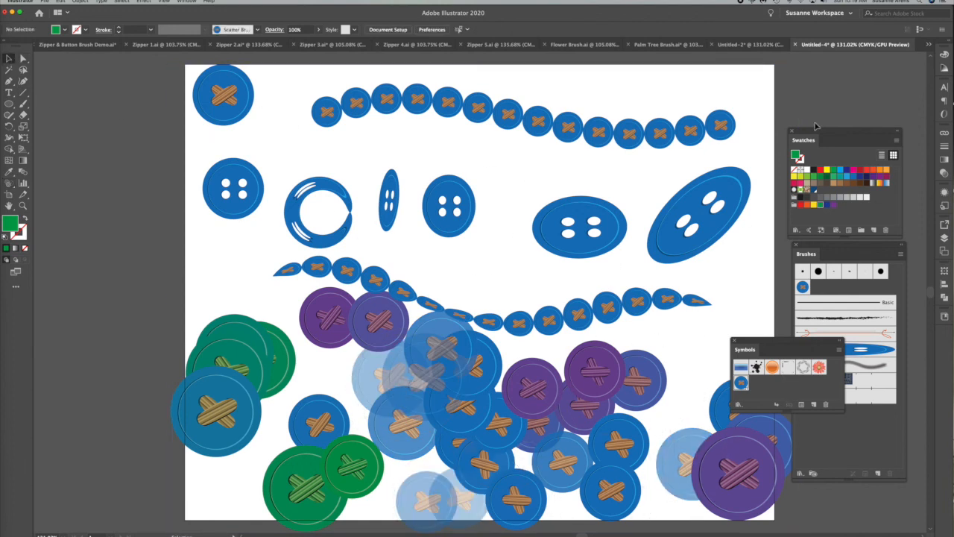
left_click(404, 408)
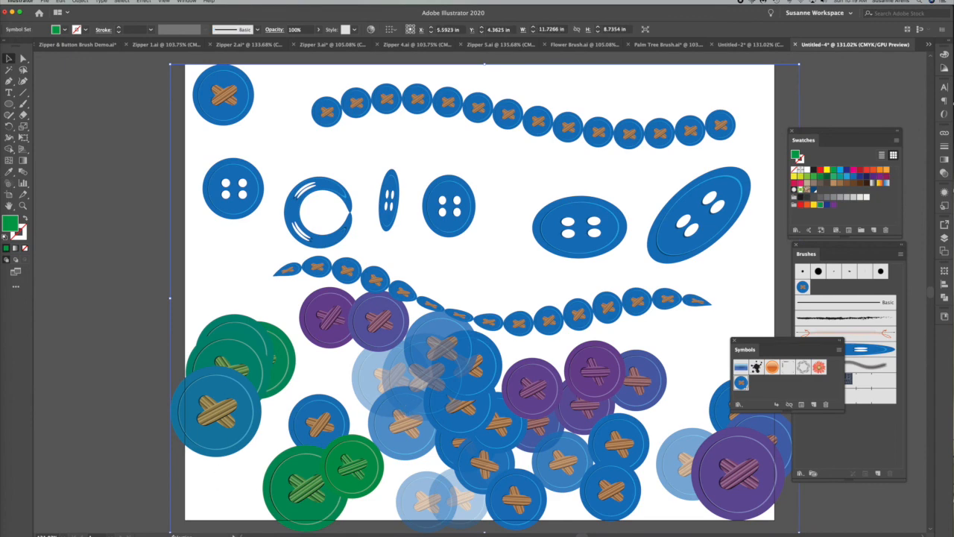
left_click_drag(172, 532, 257, 470)
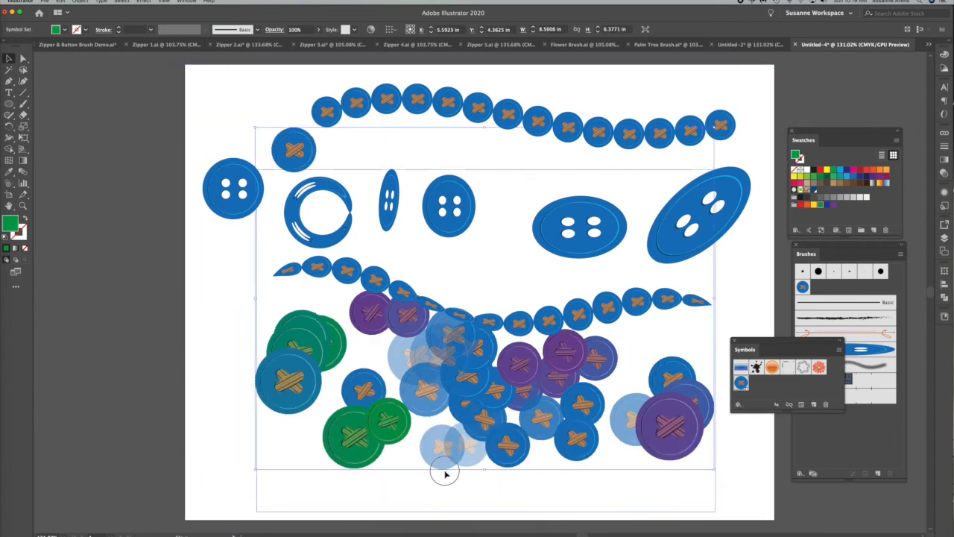
left_click(234, 389)
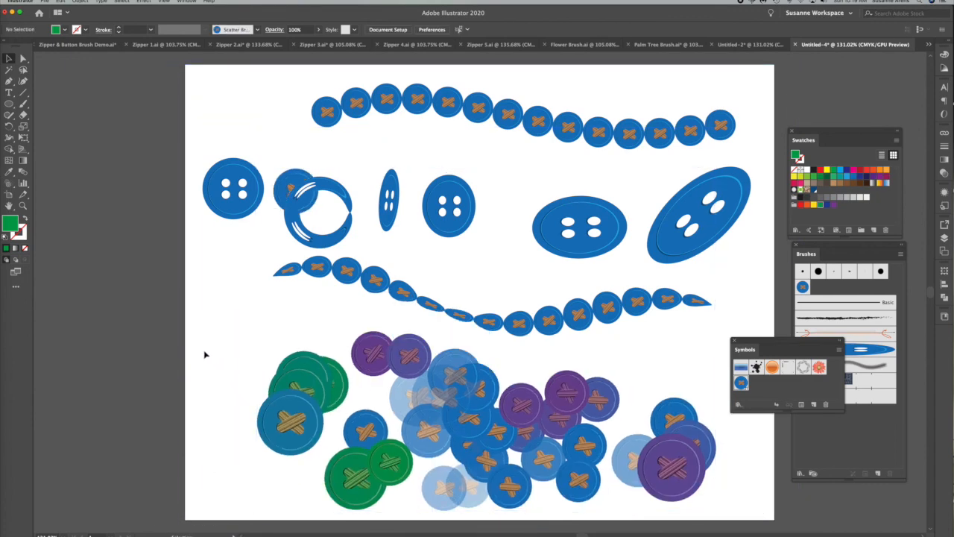